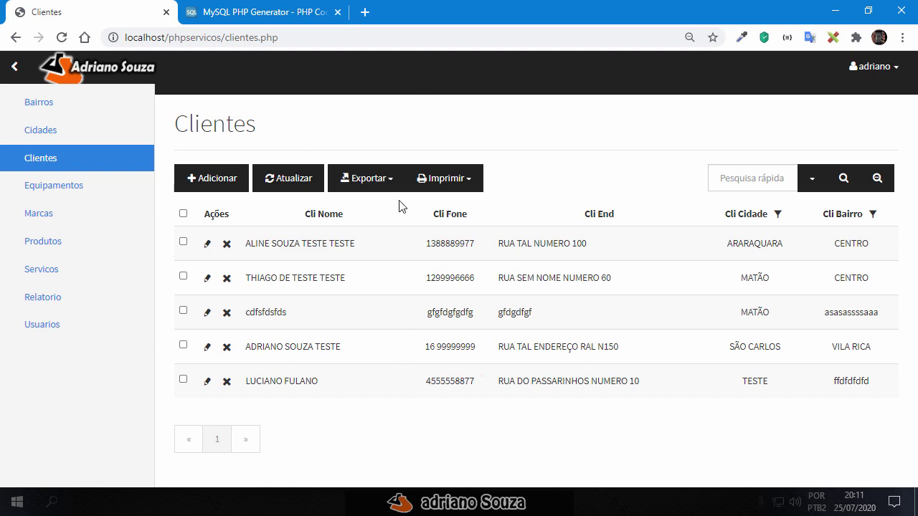
# - Open the Adicionar form for a new client and move focus to the Cli End field
pyautogui.click(195, 179)
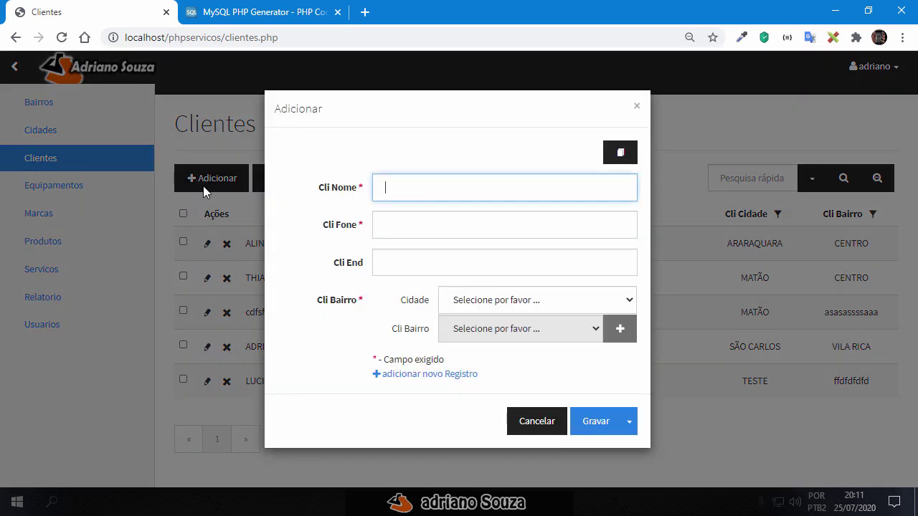
pyautogui.press('Tab')
pyautogui.press('Tab')
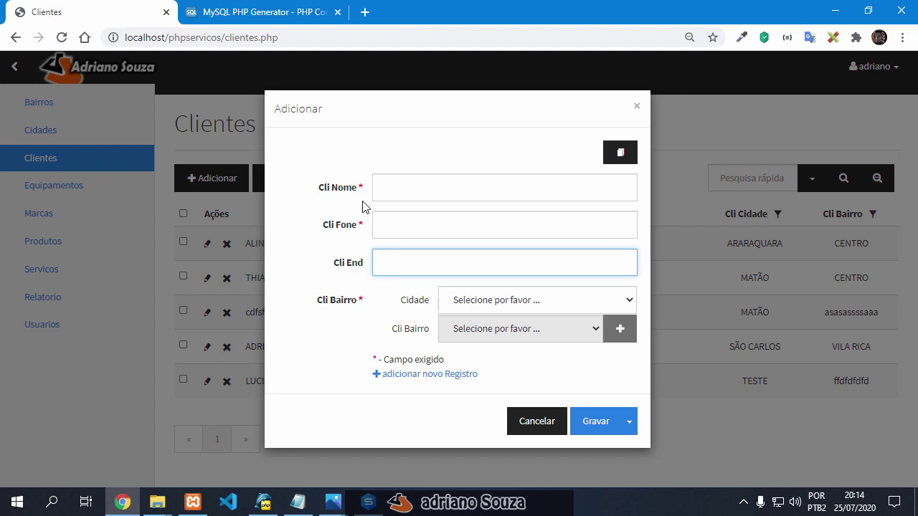
# - In dbForge, add a cli_cpf column with length 11 to clientes and apply the change
pyautogui.moveTo(368, 502)
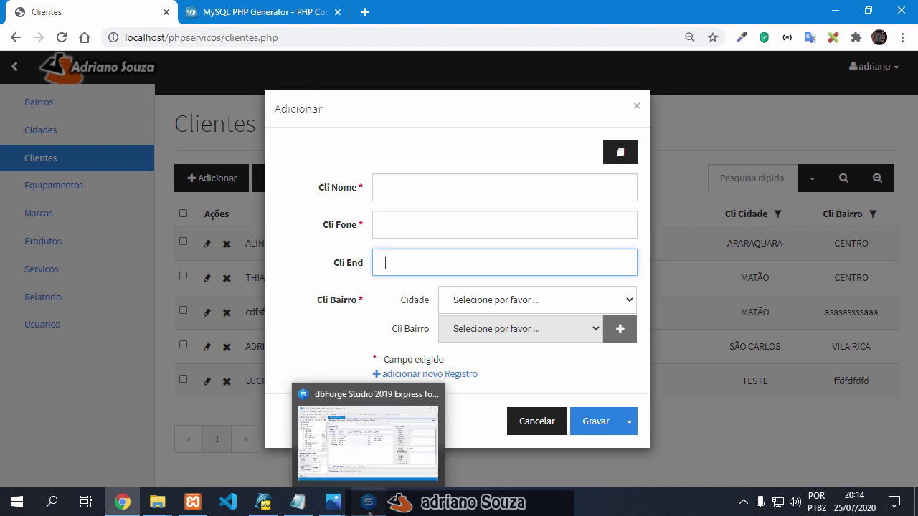
pyautogui.click(398, 430)
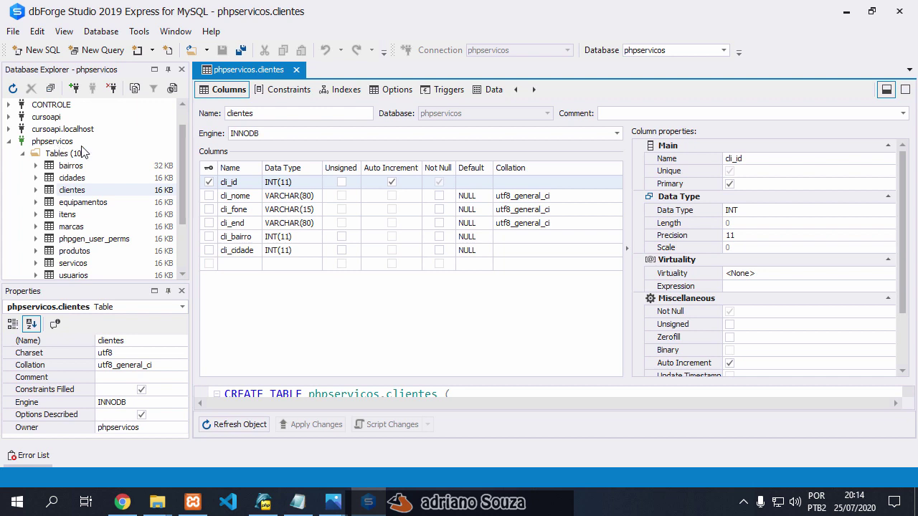
pyautogui.moveTo(182, 142); pyautogui.dragTo(183, 168)
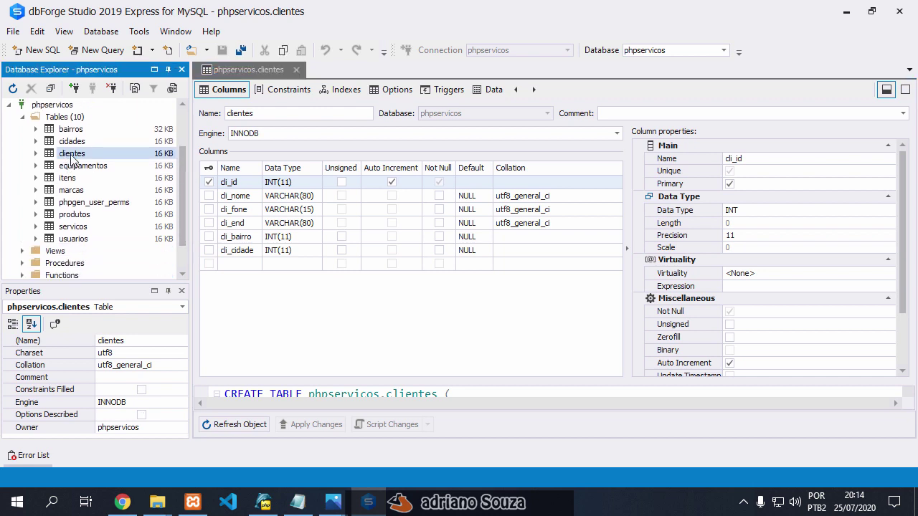
pyautogui.moveTo(264, 183); pyautogui.dragTo(308, 184)
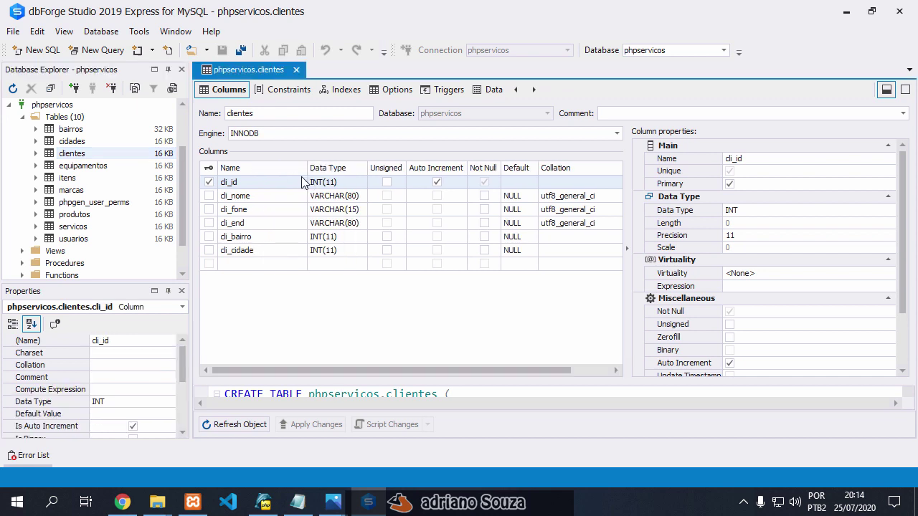
pyautogui.click(248, 265)
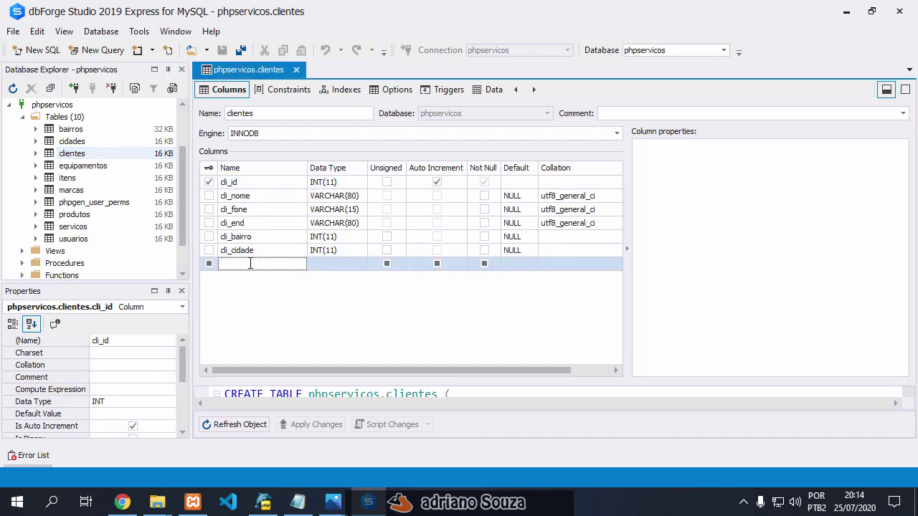
pyautogui.write('cli_cpf')
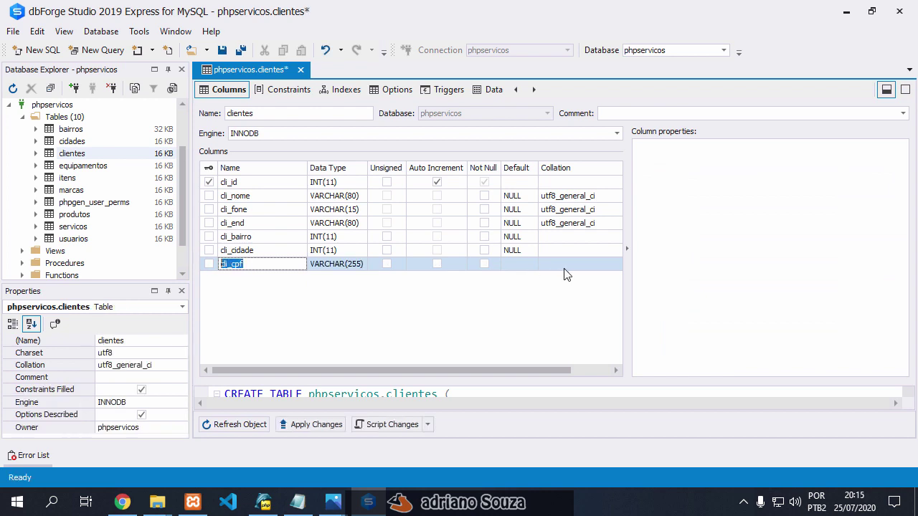
pyautogui.click(565, 269)
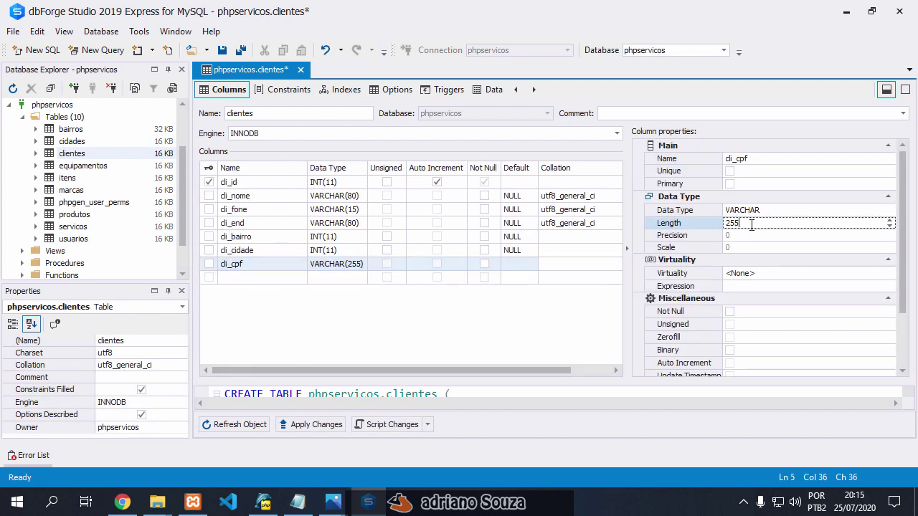
pyautogui.click(694, 223)
pyautogui.write('11')
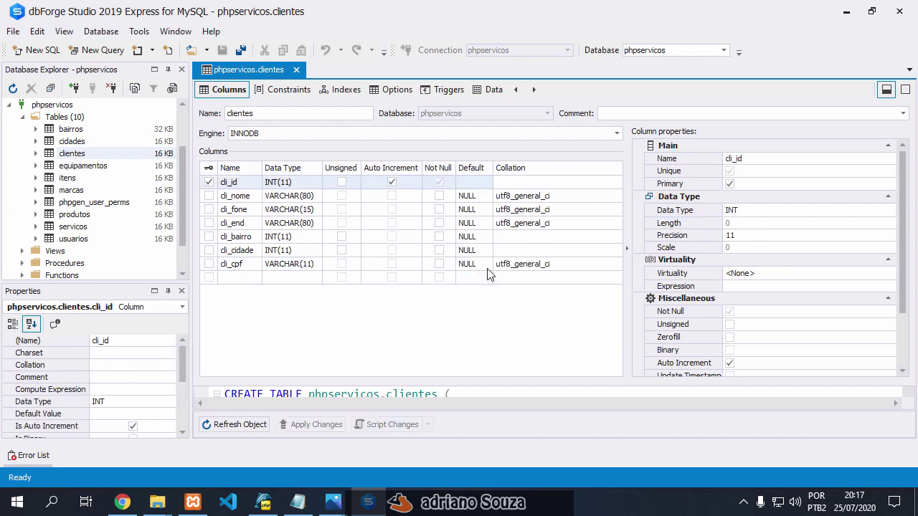
pyautogui.click(269, 184)
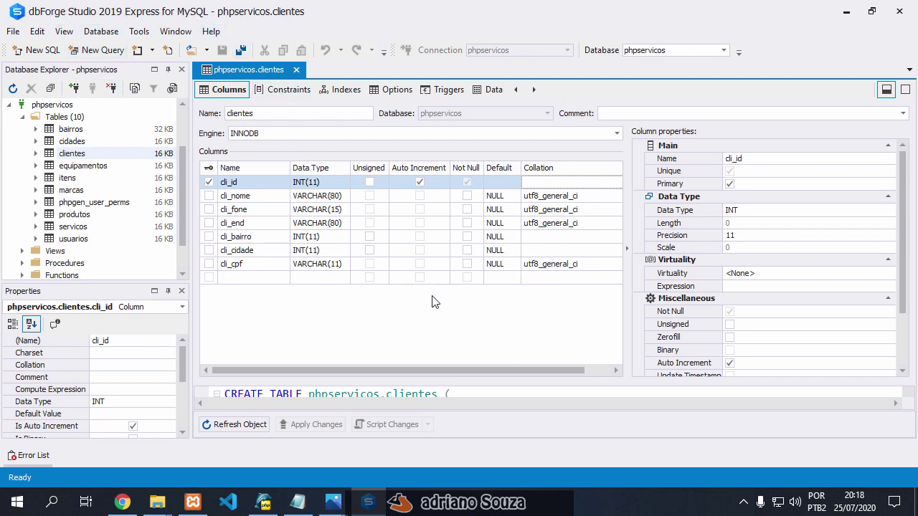
# - Cancel the add-client form, reload Clientes, reopen and cancel the form, then return to PHP Generator
pyautogui.click(122, 503)
pyautogui.click(536, 423)
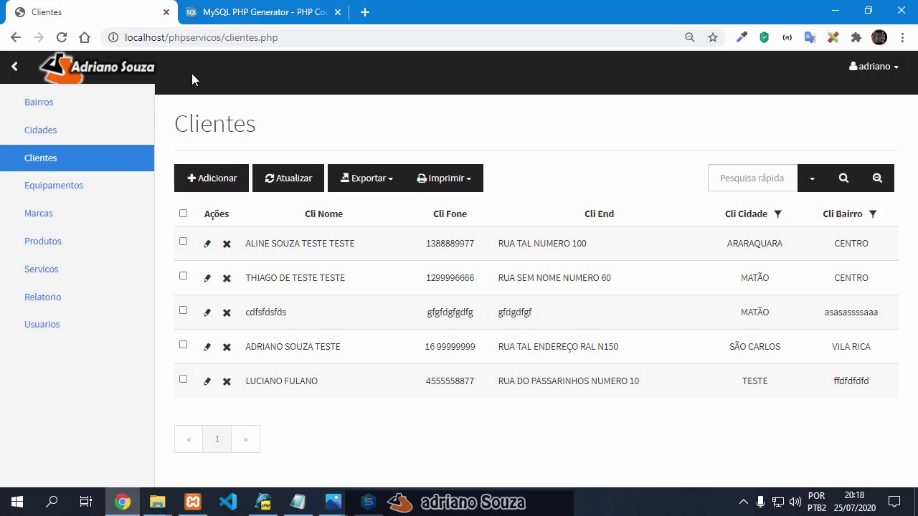
pyautogui.click(62, 37)
pyautogui.click(208, 178)
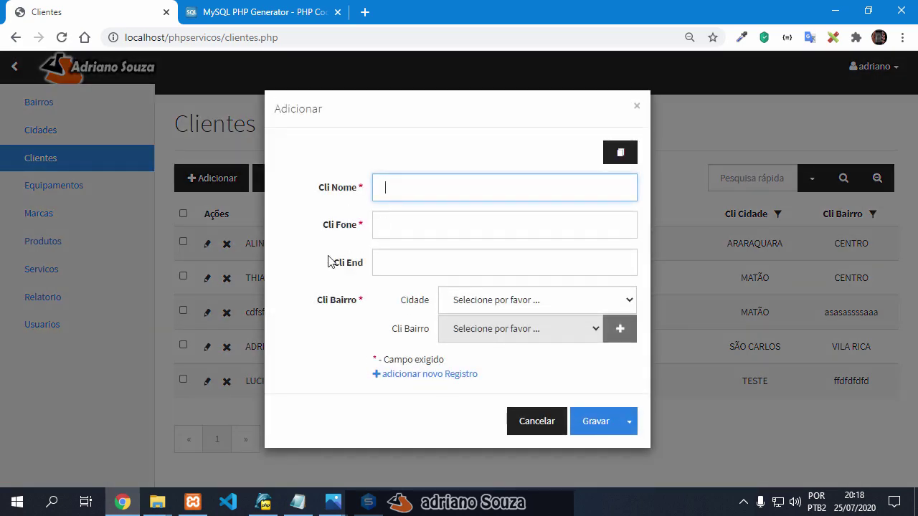
pyautogui.click(559, 411)
pyautogui.hotkey('alt', 'Tab')
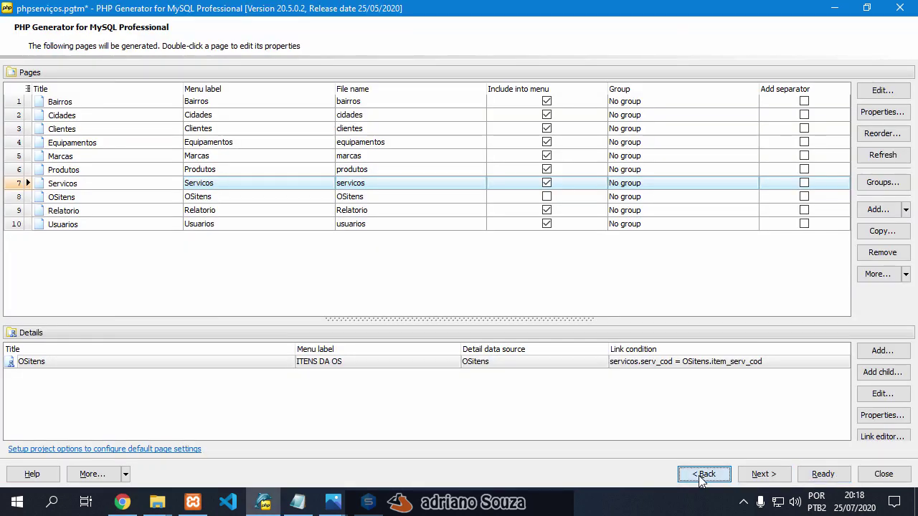
# - Go back to the tables list and save the generator project
pyautogui.click(702, 474)
pyautogui.click(123, 474)
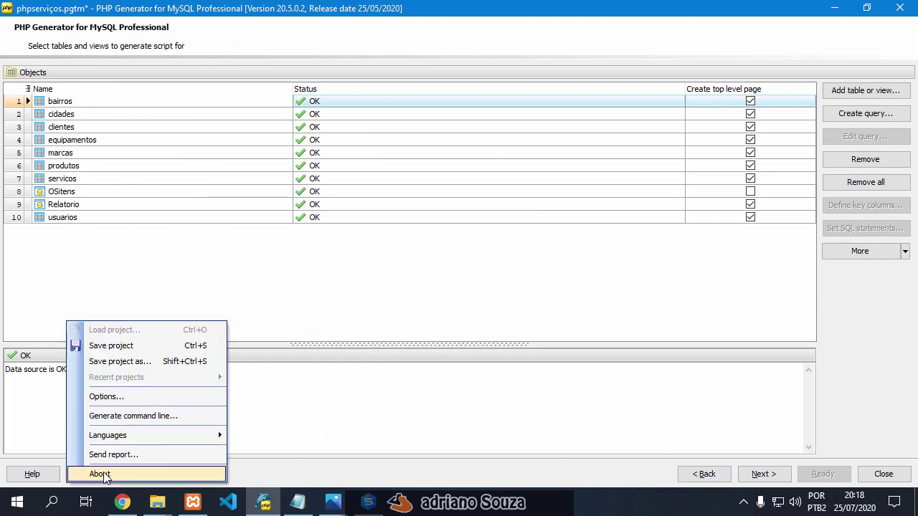
pyautogui.click(109, 349)
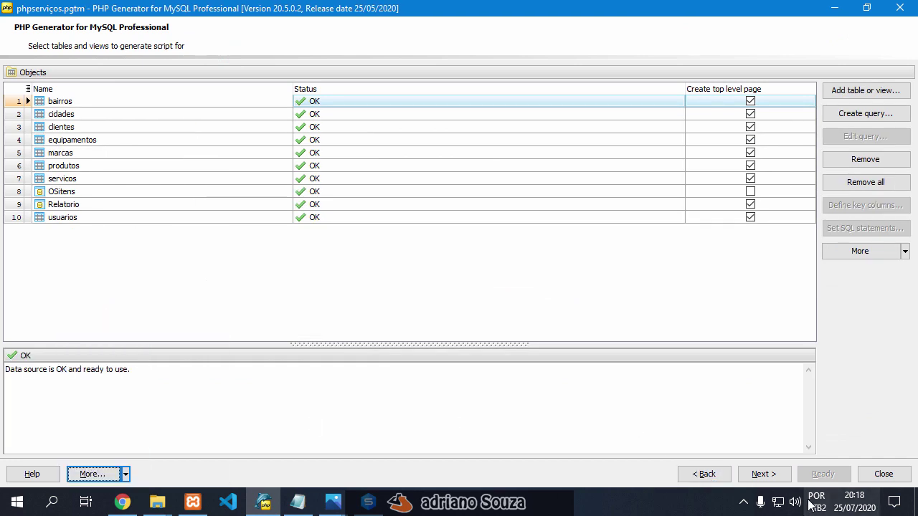
# - Return to the phpservicos connection settings and continue to refresh the database metadata
pyautogui.click(703, 475)
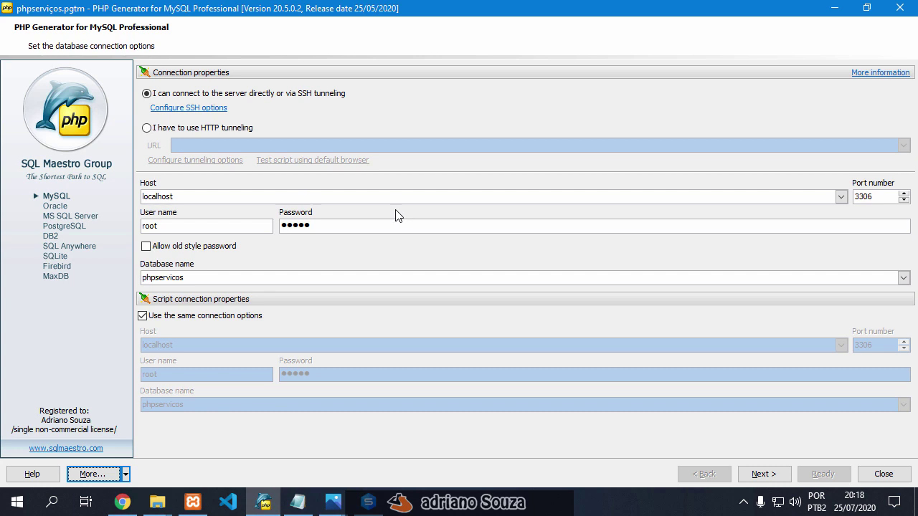
pyautogui.click(92, 474)
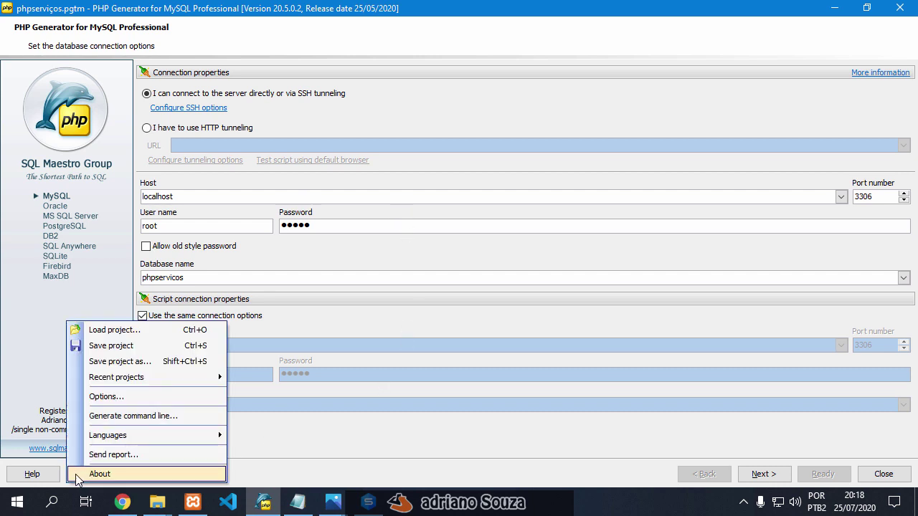
pyautogui.click(388, 436)
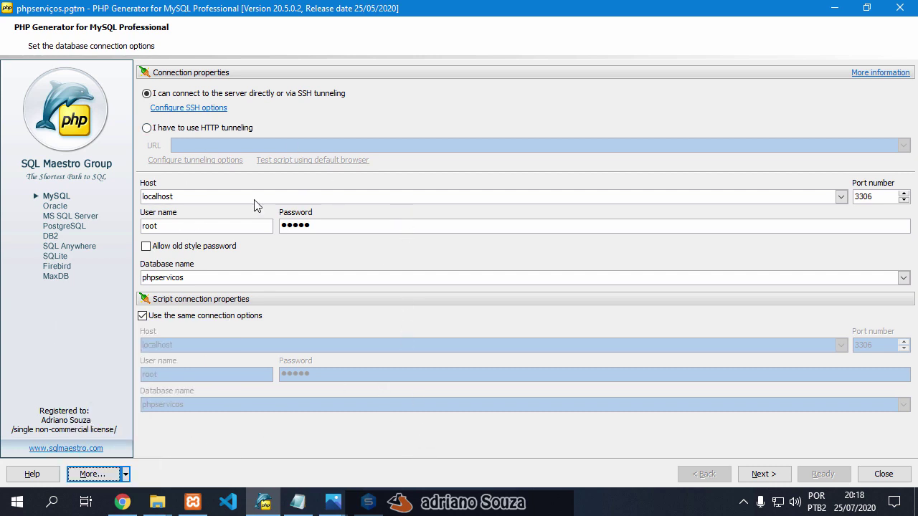
pyautogui.click(755, 472)
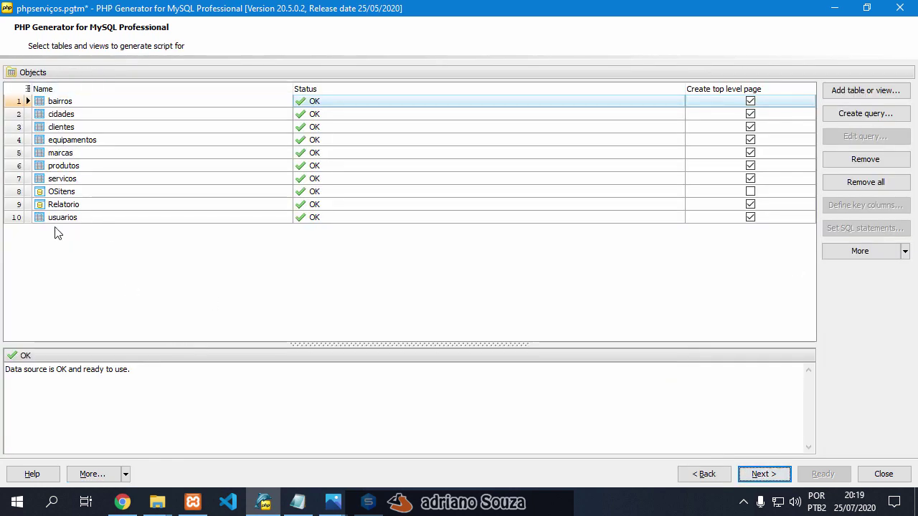
# - Check the new cli_cpf field in the Clientes page editor, accept, and regenerate into phpservicos
pyautogui.click(762, 475)
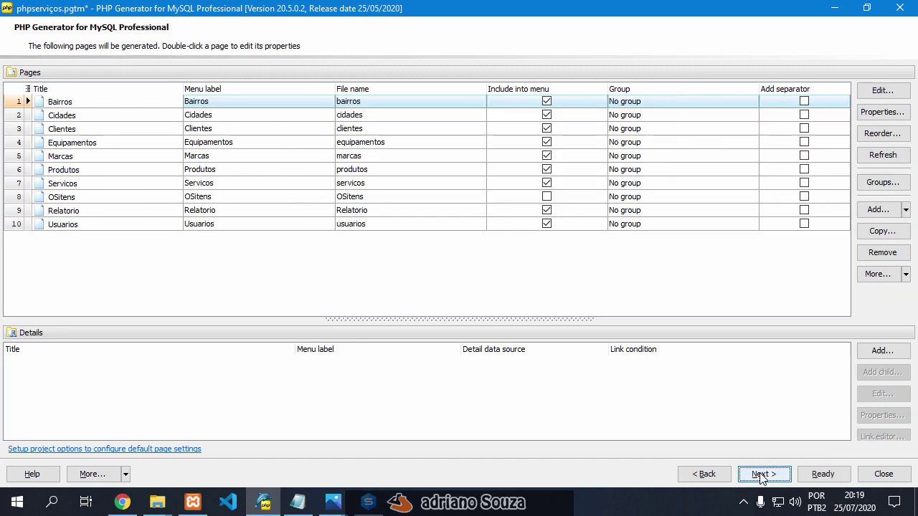
pyautogui.click(19, 132)
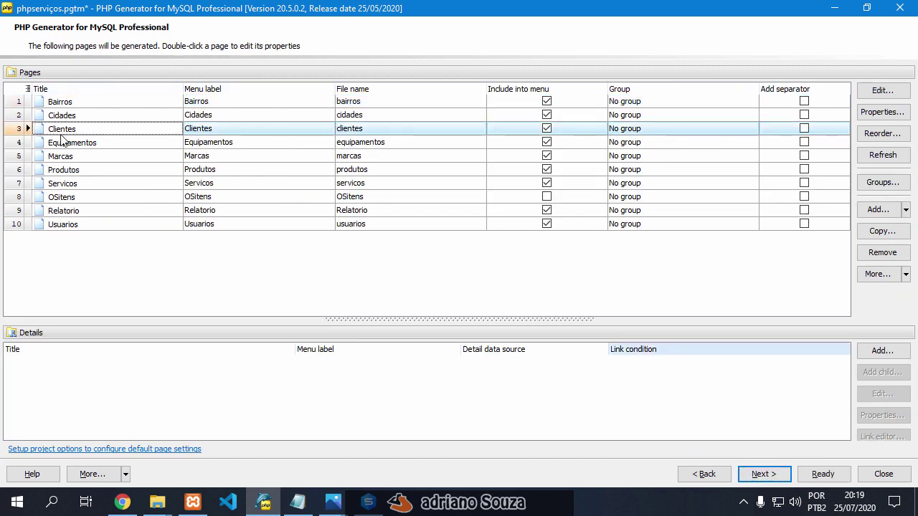
pyautogui.click(871, 93)
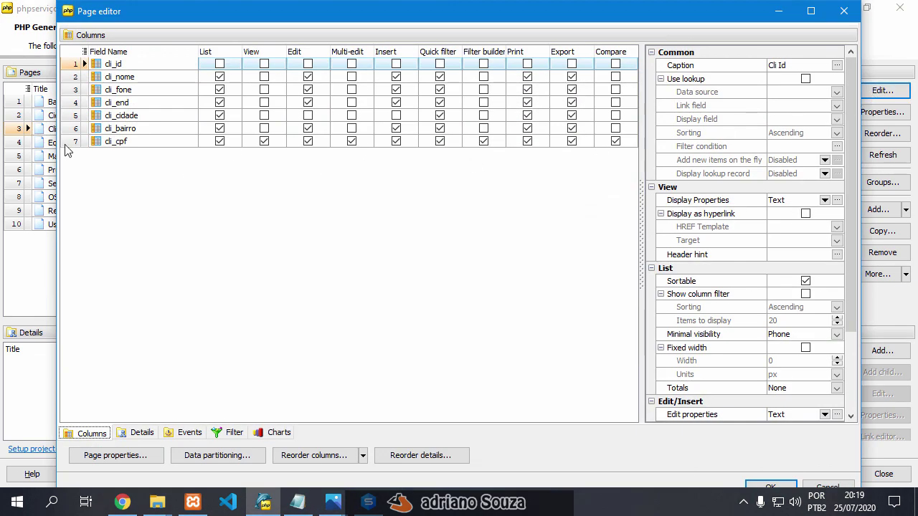
pyautogui.click(78, 144)
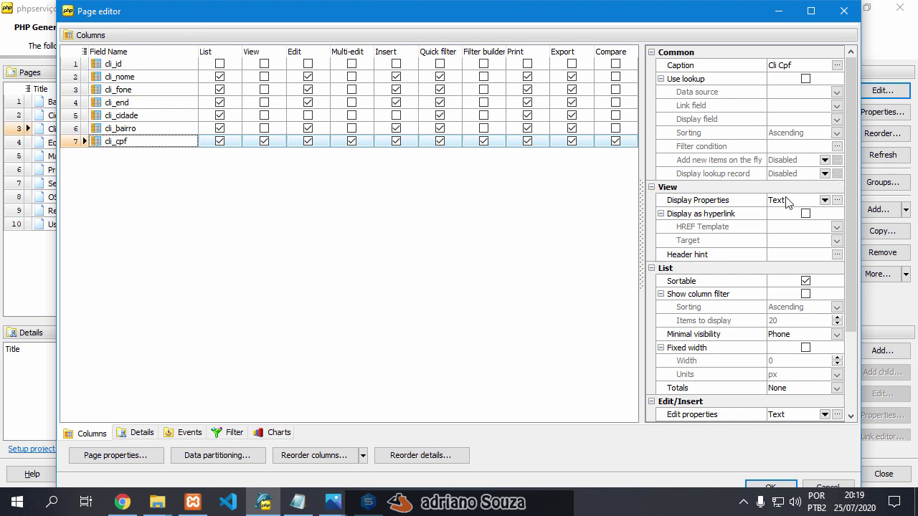
pyautogui.moveTo(642, 175); pyautogui.dragTo(621, 175)
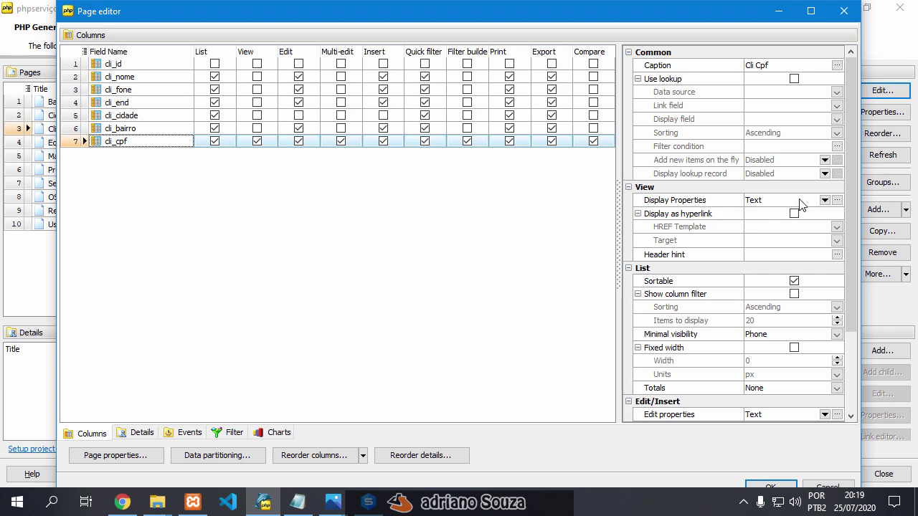
pyautogui.click(779, 487)
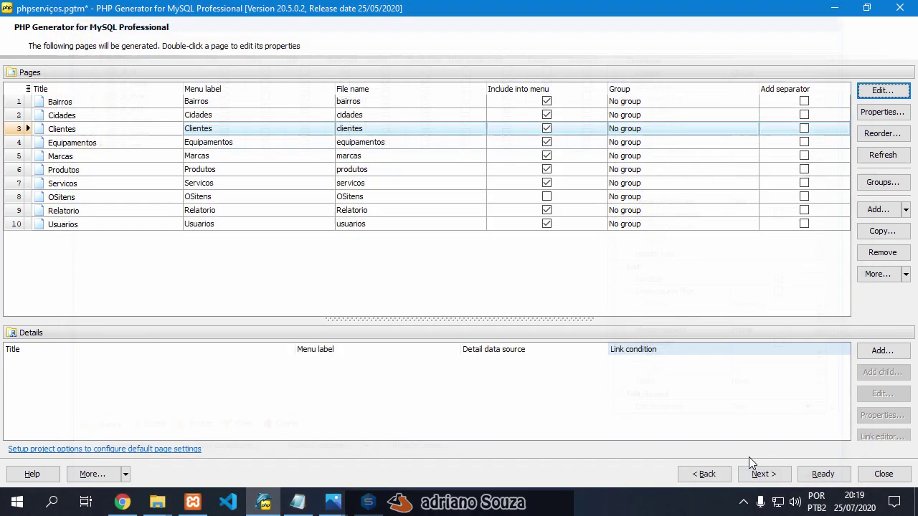
pyautogui.click(822, 475)
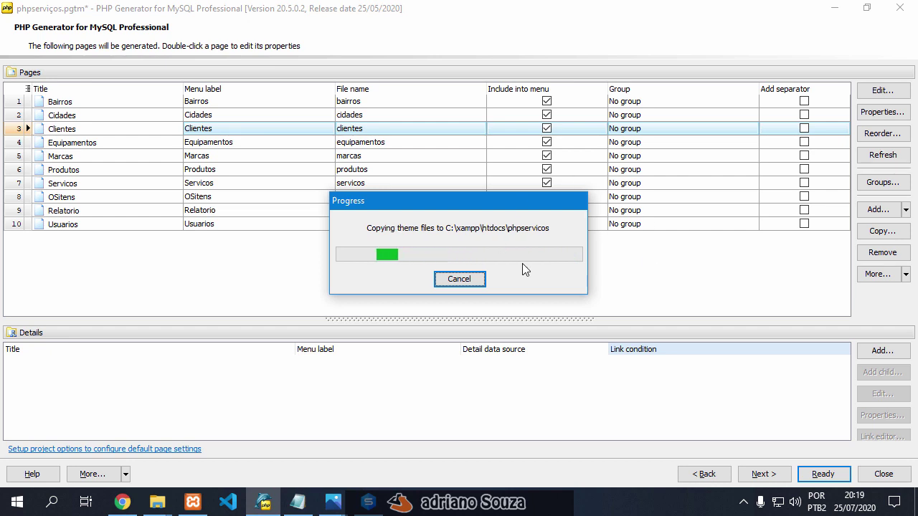
# - Reload clientes.php to see the Cli Cpf column, check the add form, then return to PHP Generator
pyautogui.click(459, 279)
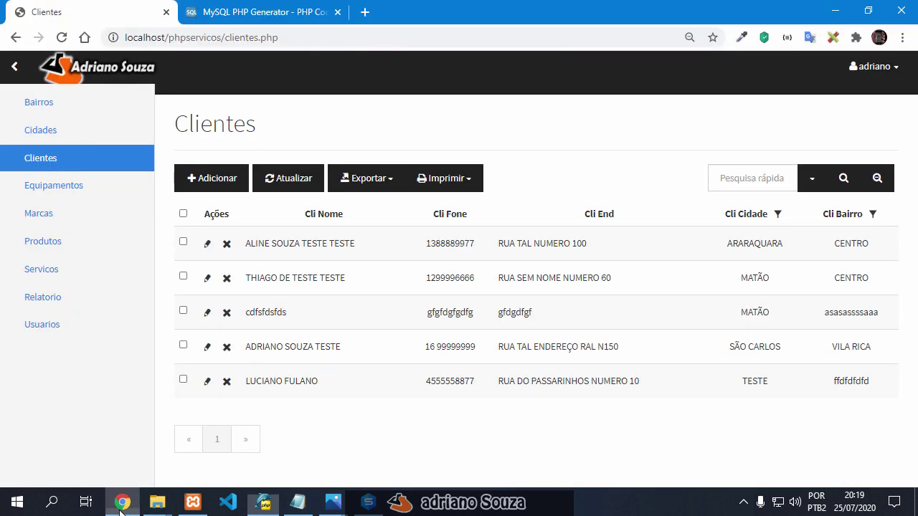
pyautogui.click(61, 37)
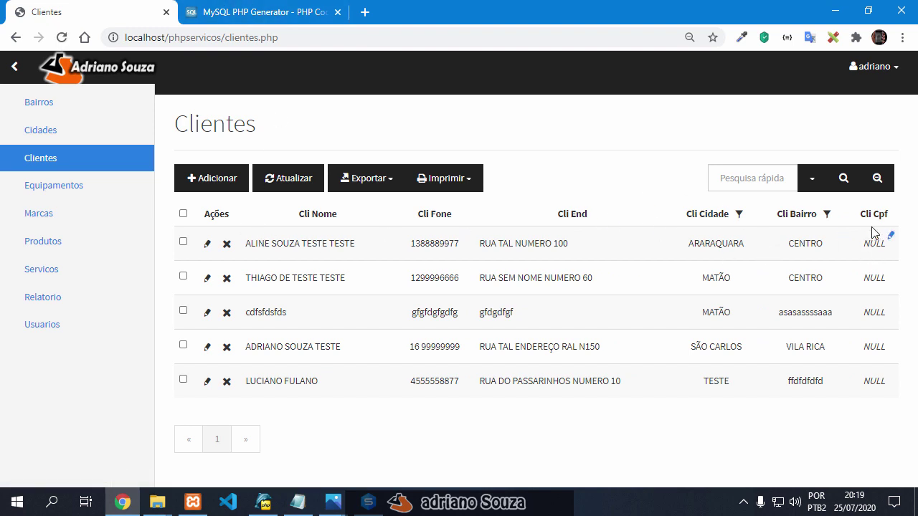
pyautogui.click(205, 181)
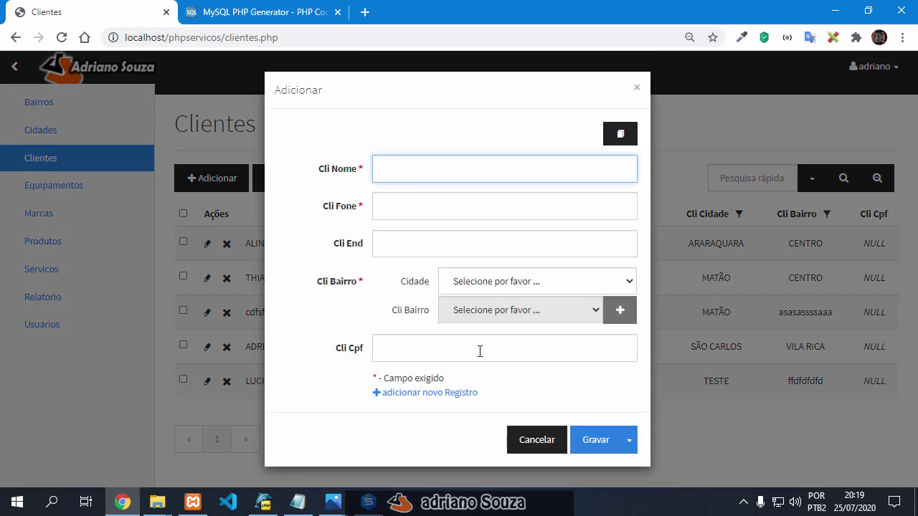
pyautogui.click(511, 447)
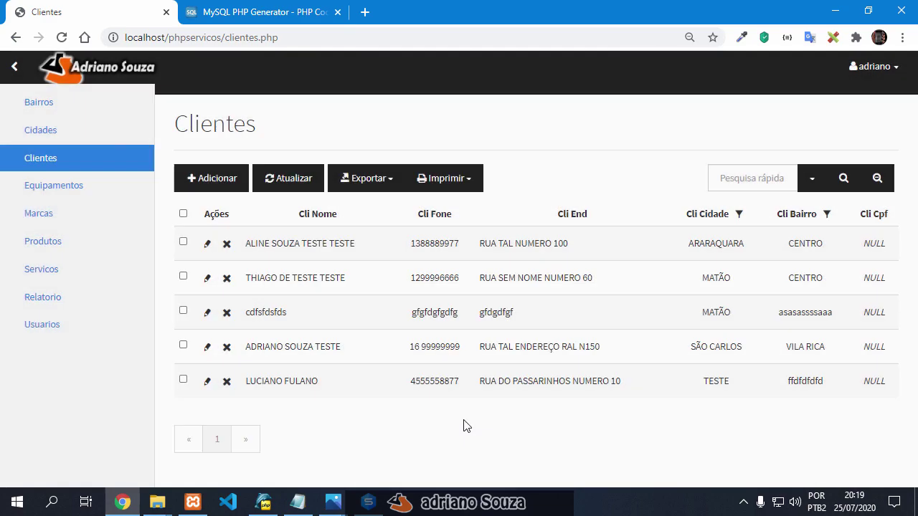
pyautogui.click(265, 504)
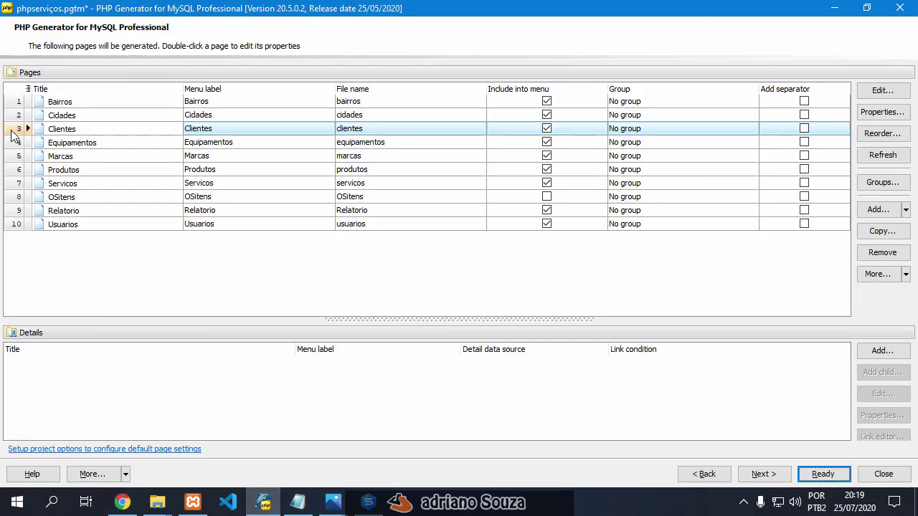
# - Move cli_cpf up four places to sit after cli_nome in all Clientes presentations
pyautogui.click(16, 131)
pyautogui.click(883, 93)
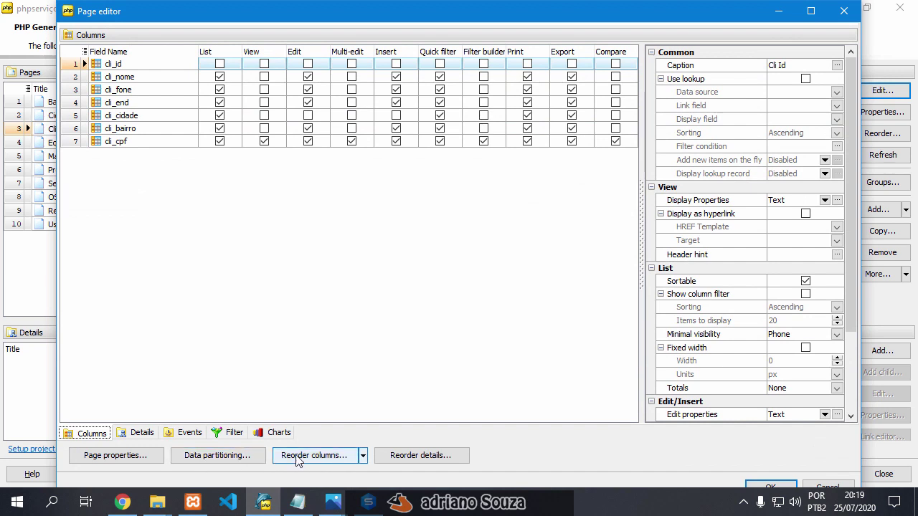
pyautogui.click(335, 462)
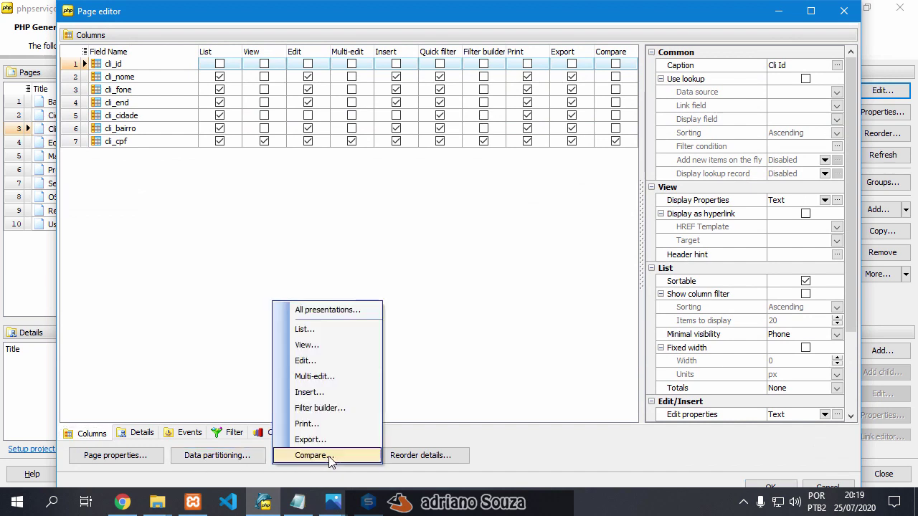
pyautogui.click(321, 310)
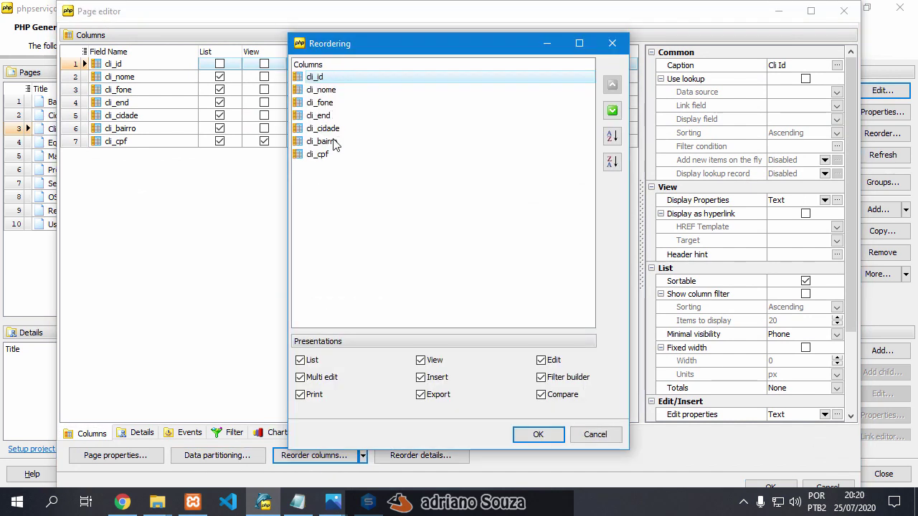
pyautogui.click(319, 154)
pyautogui.click(612, 86)
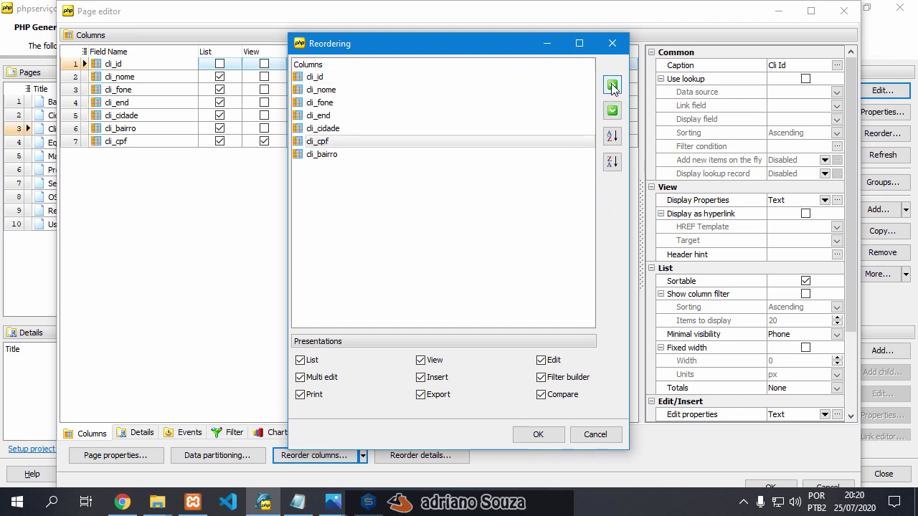
pyautogui.click(613, 86)
pyautogui.click(613, 86)
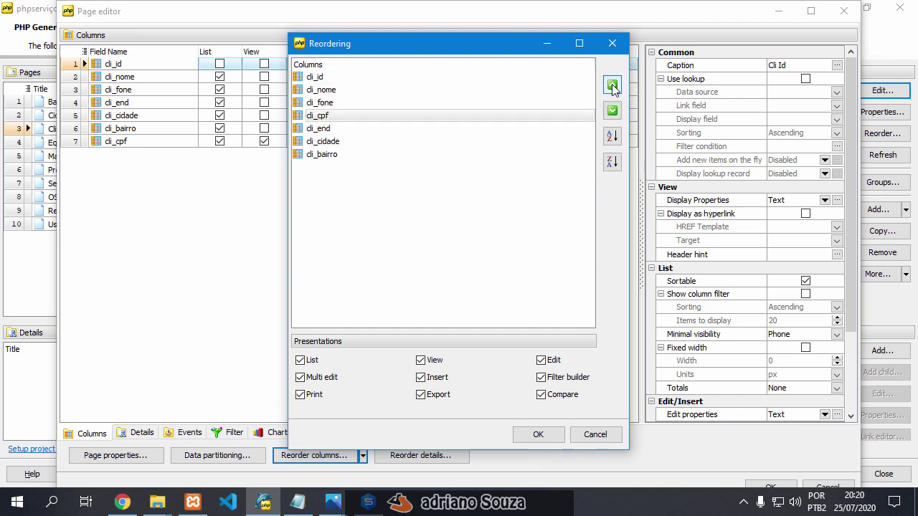
pyautogui.click(612, 86)
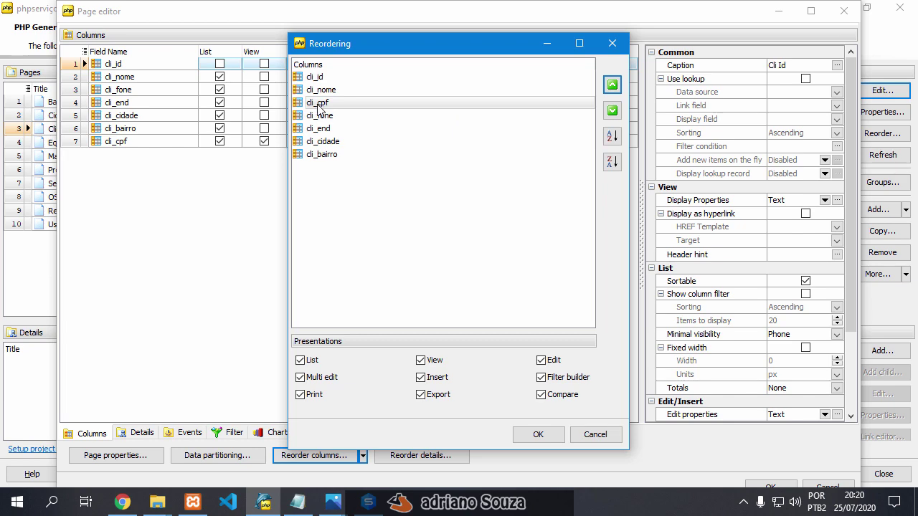
pyautogui.click(547, 438)
pyautogui.click(769, 487)
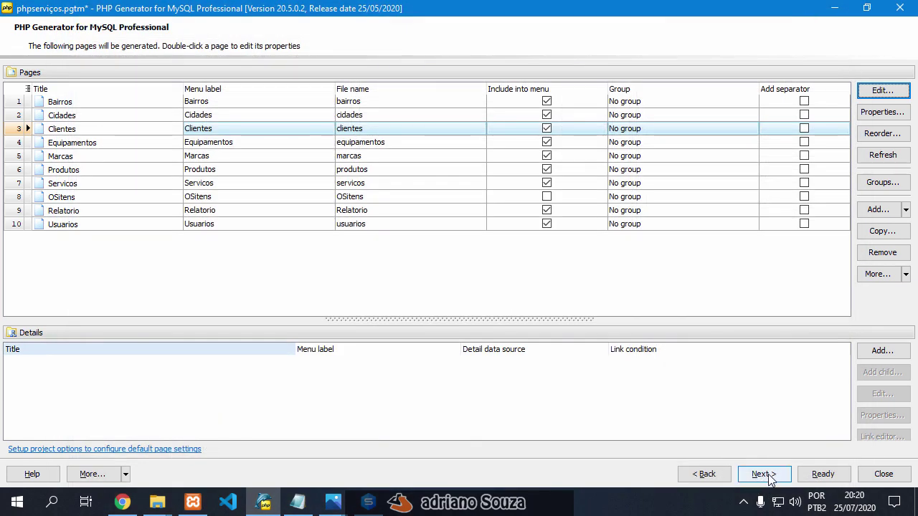
# - Regenerate the site, reload clientes.php and open the new-client form
pyautogui.click(822, 474)
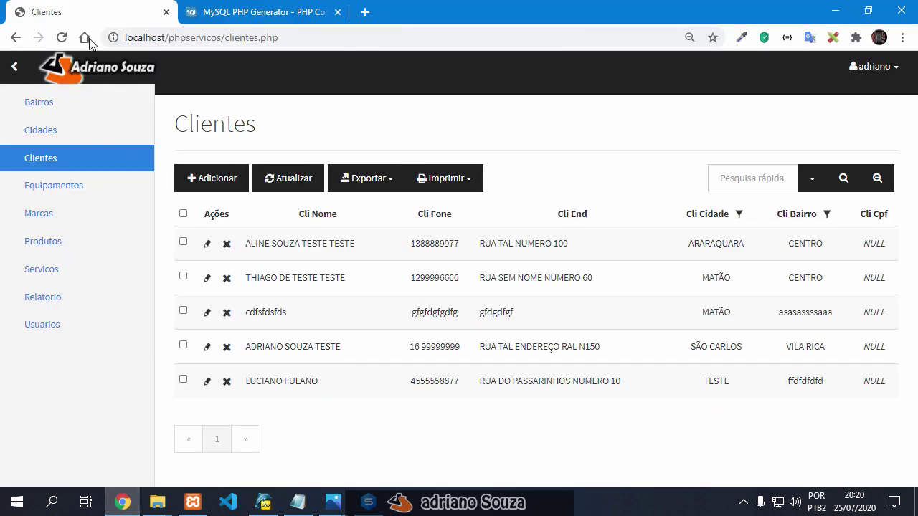
pyautogui.click(62, 38)
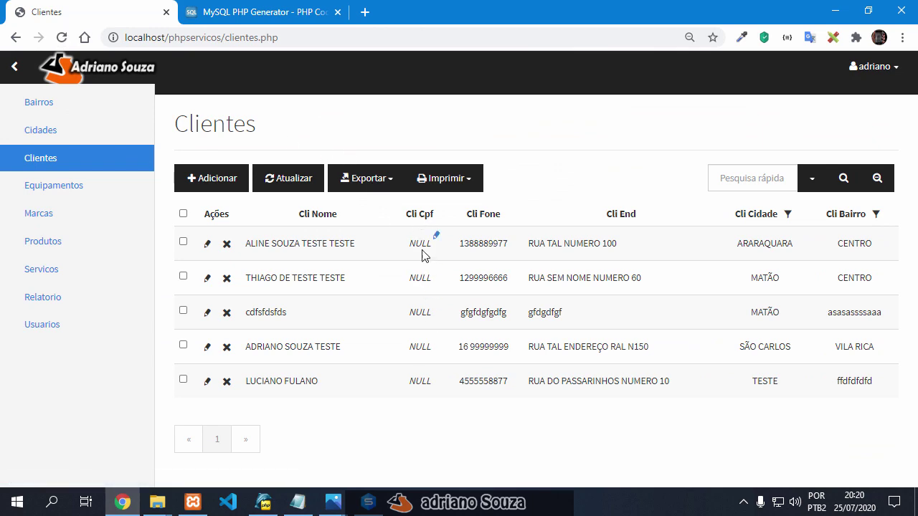
pyautogui.click(208, 176)
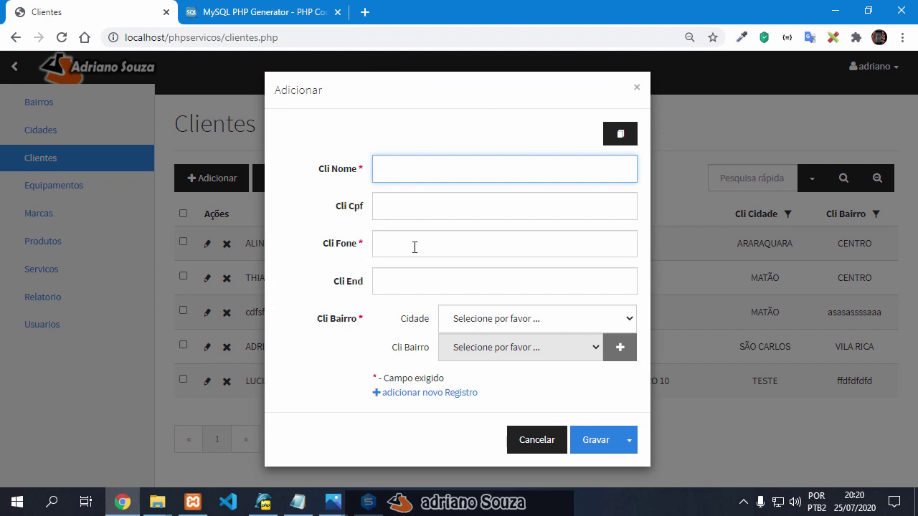
pyautogui.click(406, 207)
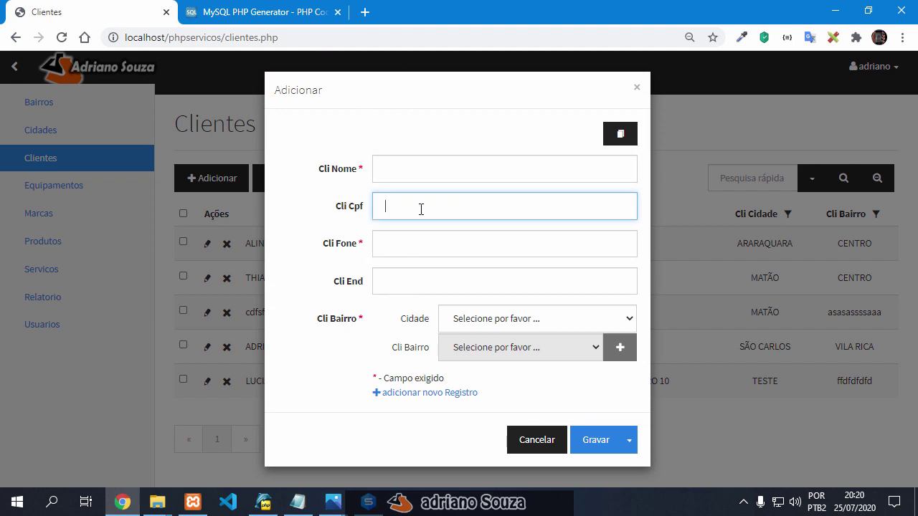
pyautogui.write('78798798798')
pyautogui.click(445, 242)
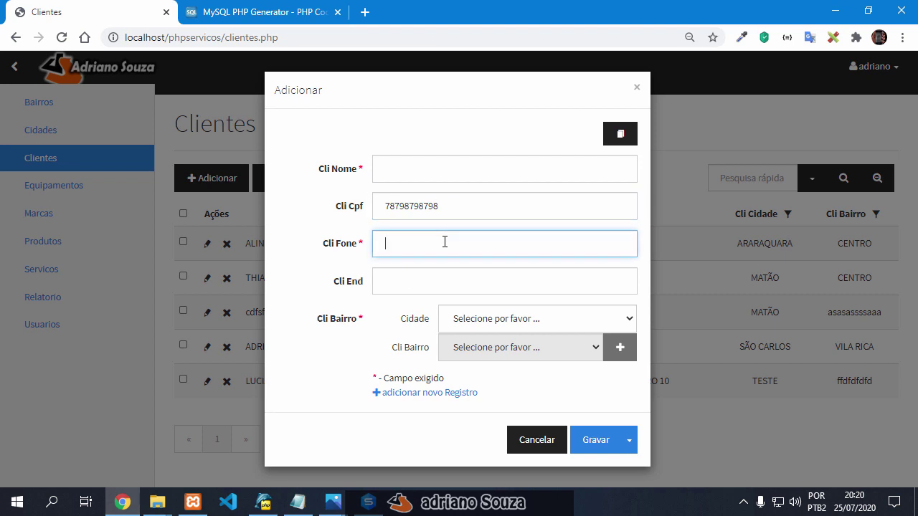
pyautogui.write('333366989')
pyautogui.click(525, 443)
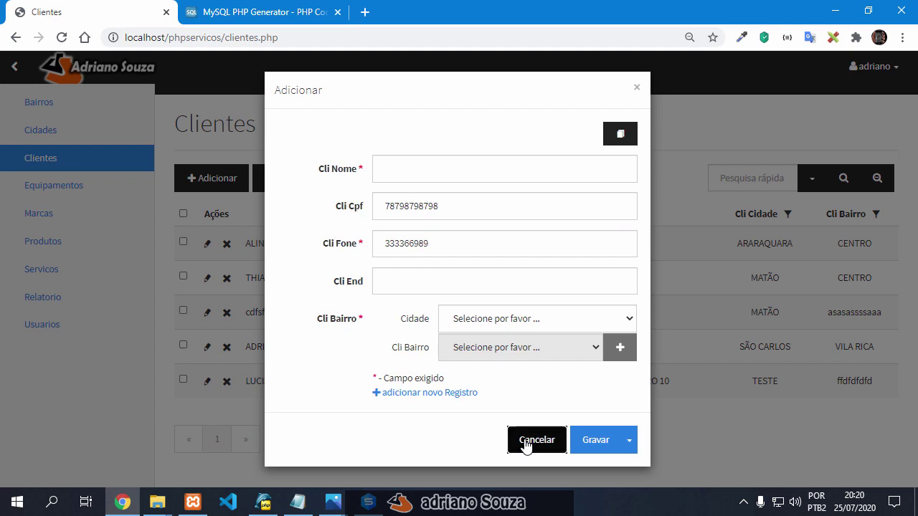
pyautogui.click(526, 443)
pyautogui.click(262, 502)
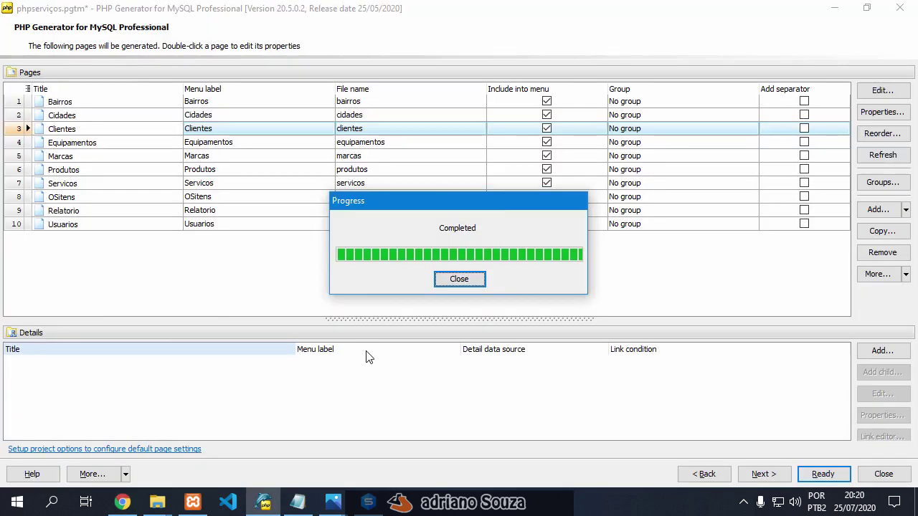
# - Reopen the Clientes page editor and select cli_cpf's Edit properties setting
pyautogui.click(446, 281)
pyautogui.click(18, 128)
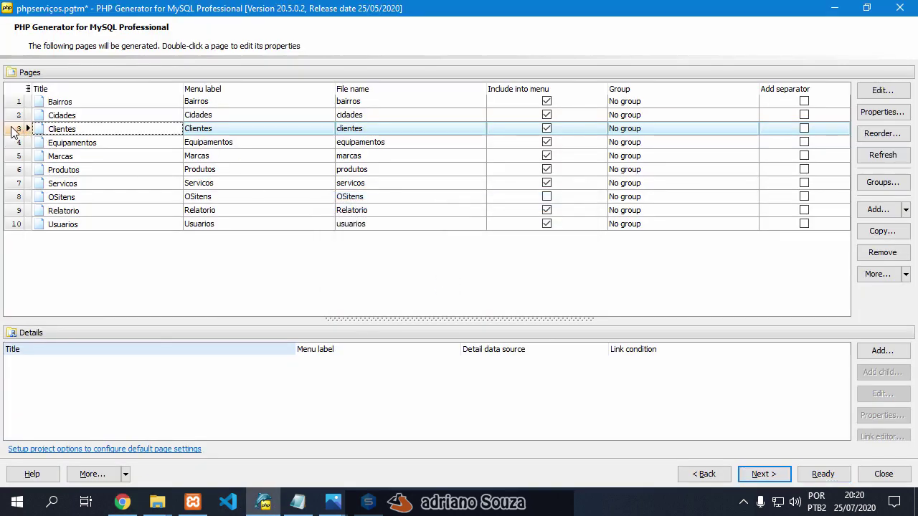
pyautogui.click(883, 91)
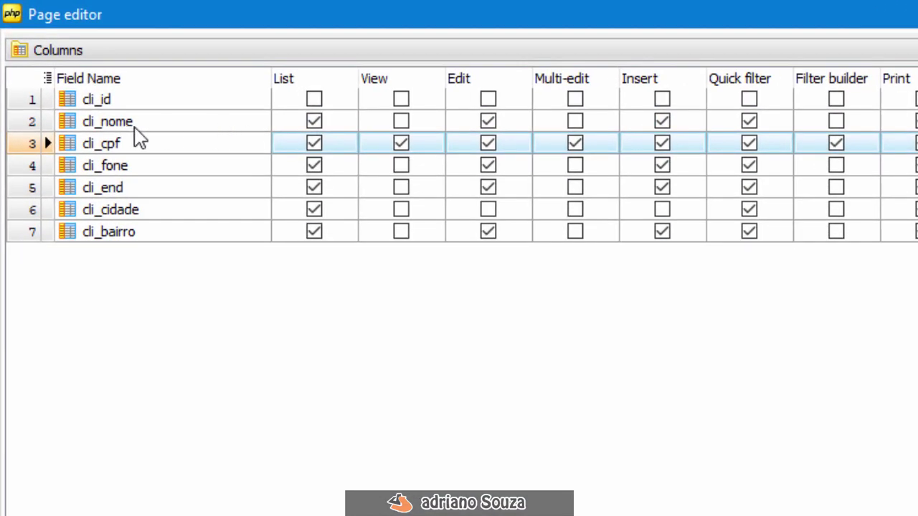
pyautogui.click(24, 151)
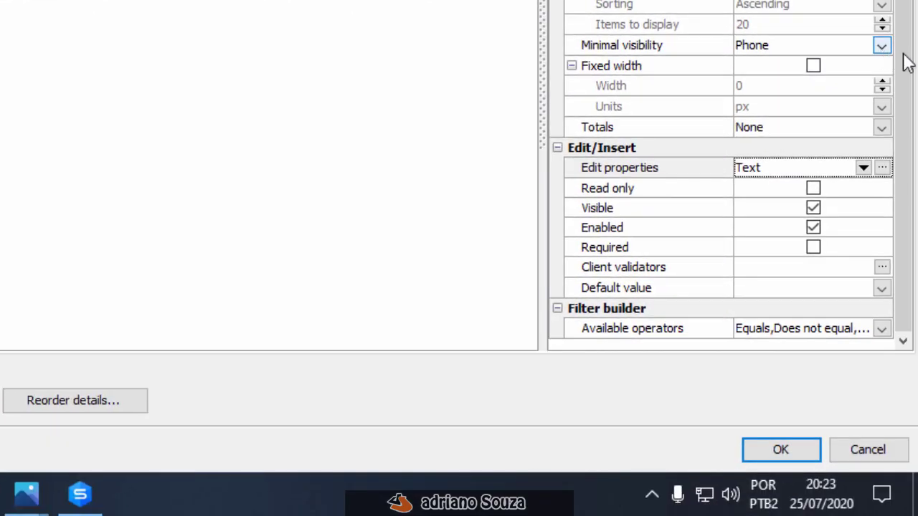
pyautogui.click(910, 61)
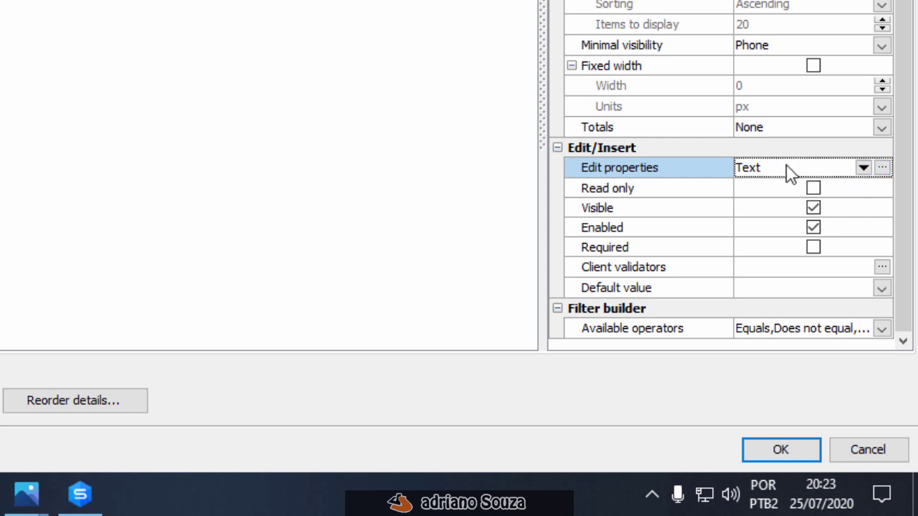
# - Switch cli_cpf's Edit properties to Mask edit and open its mask settings dialog
pyautogui.click(863, 170)
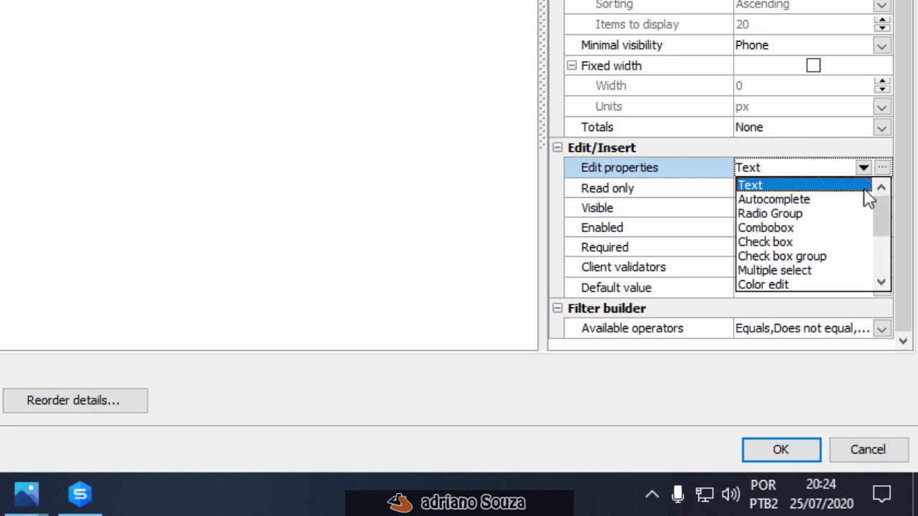
pyautogui.moveTo(889, 222); pyautogui.dragTo(886, 237)
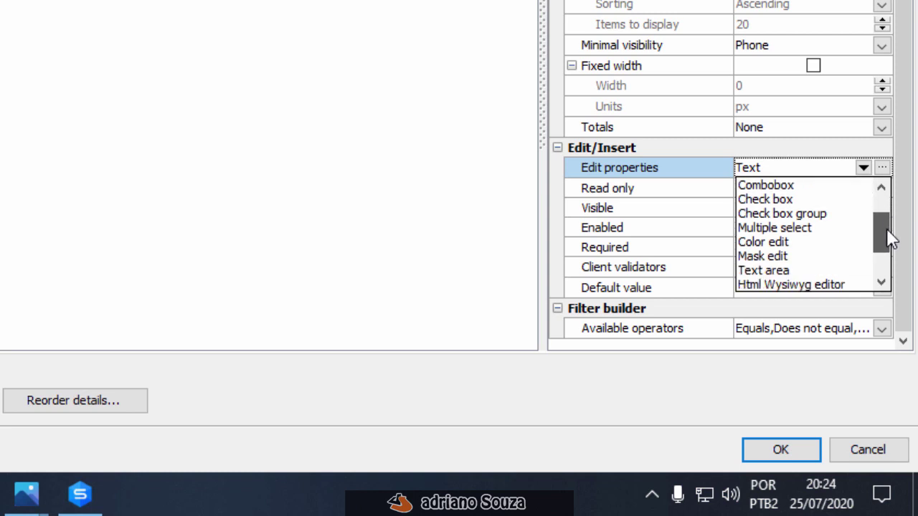
pyautogui.click(835, 257)
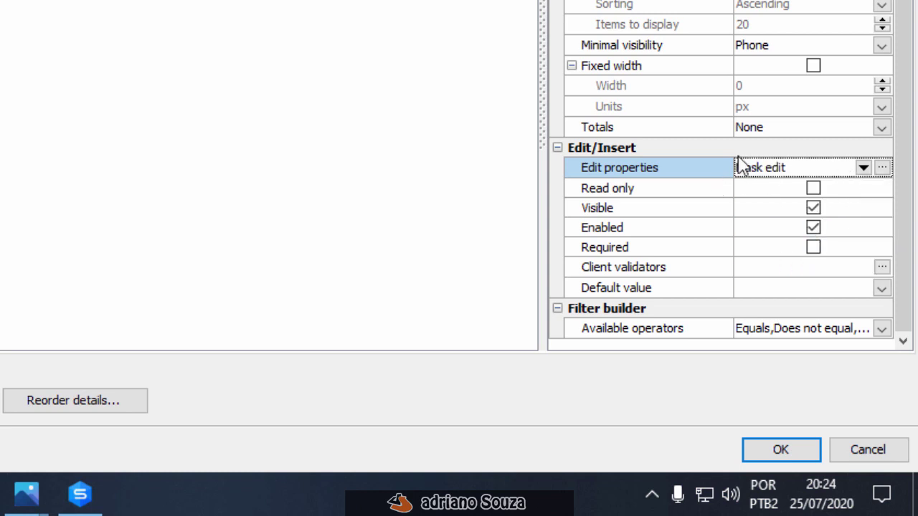
pyautogui.click(882, 168)
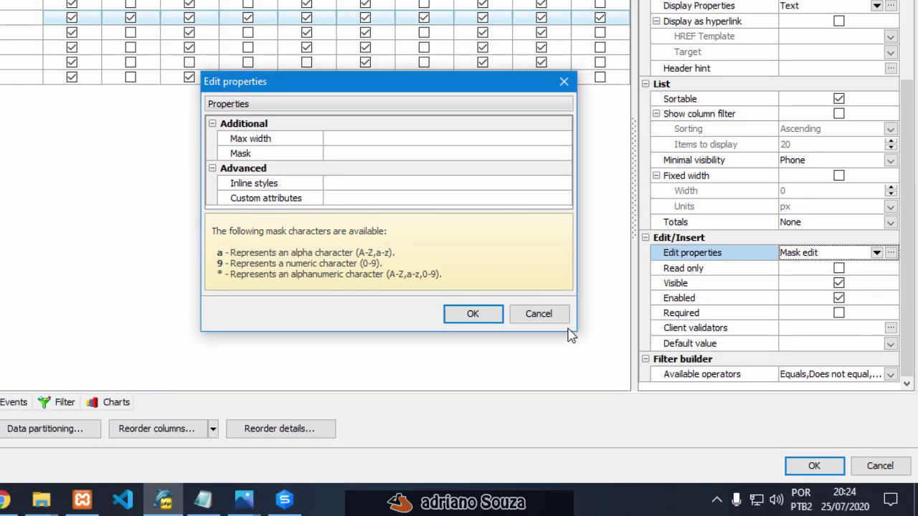
# - Enter 999.999.999-99 as the cli_cpf input mask and confirm it
pyautogui.click(334, 155)
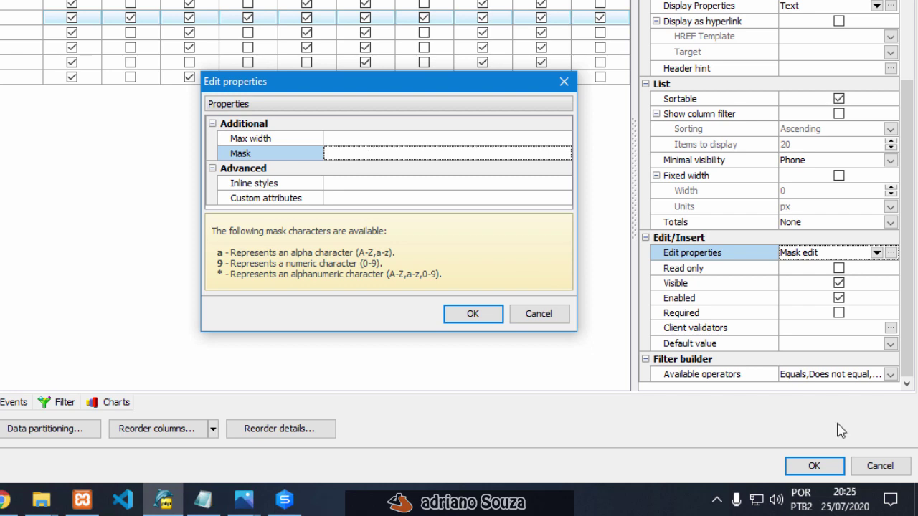
pyautogui.write('999.999.999-99')
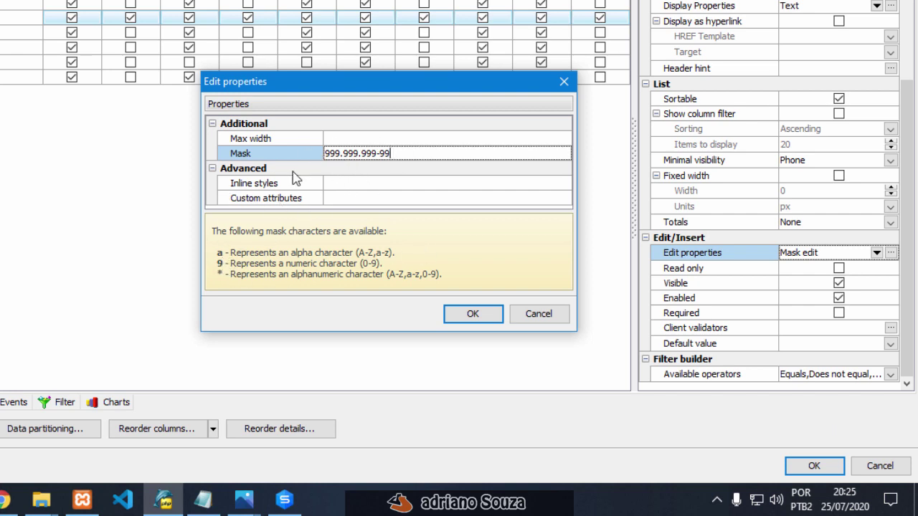
pyautogui.click(475, 314)
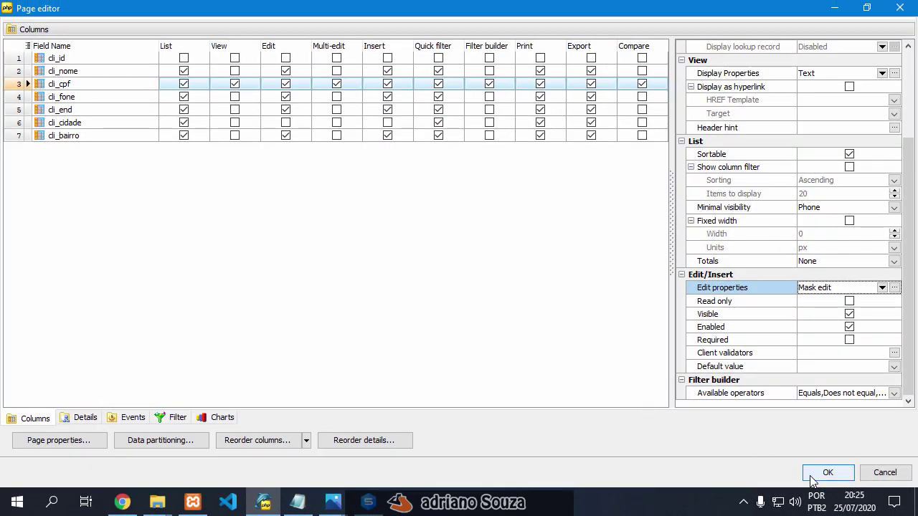
# - Accept the Clientes page settings and regenerate the PHP site
pyautogui.click(825, 474)
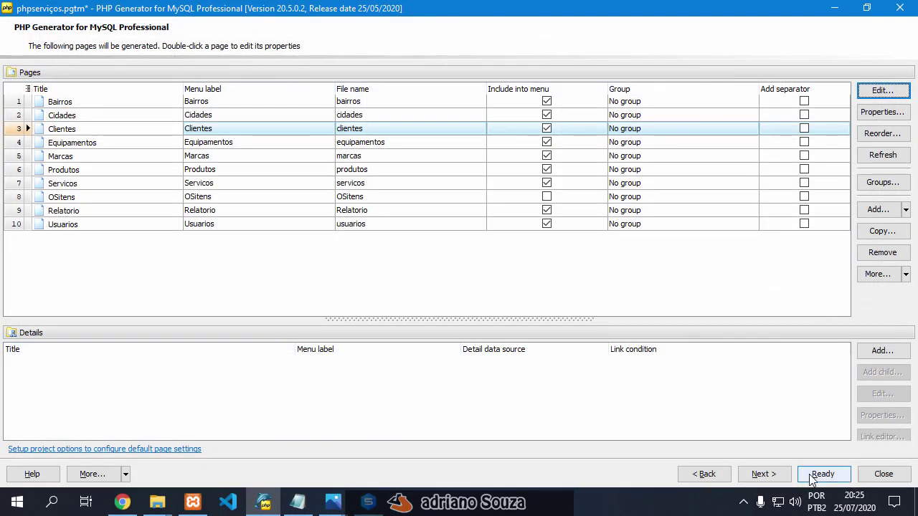
pyautogui.click(817, 477)
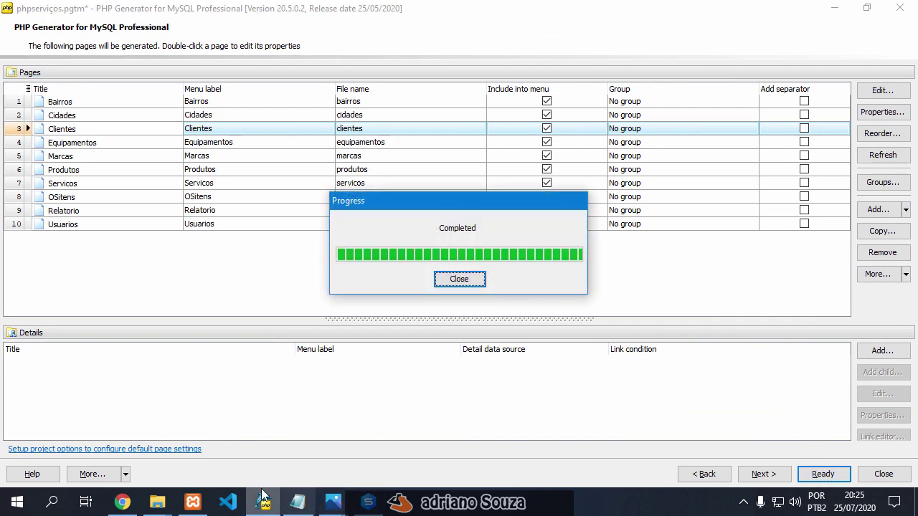
pyautogui.click(124, 504)
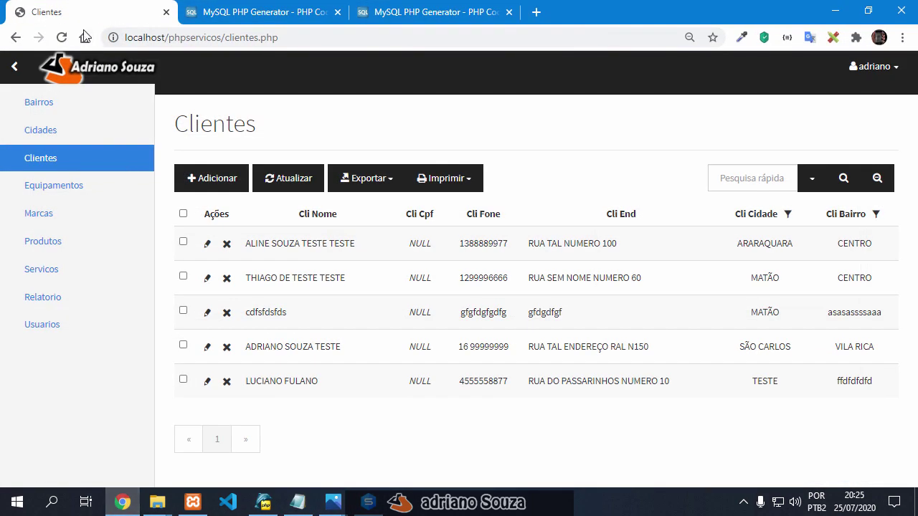
# - Reload the Clientes page and start a new client named 'adriano teste 22'
pyautogui.click(63, 38)
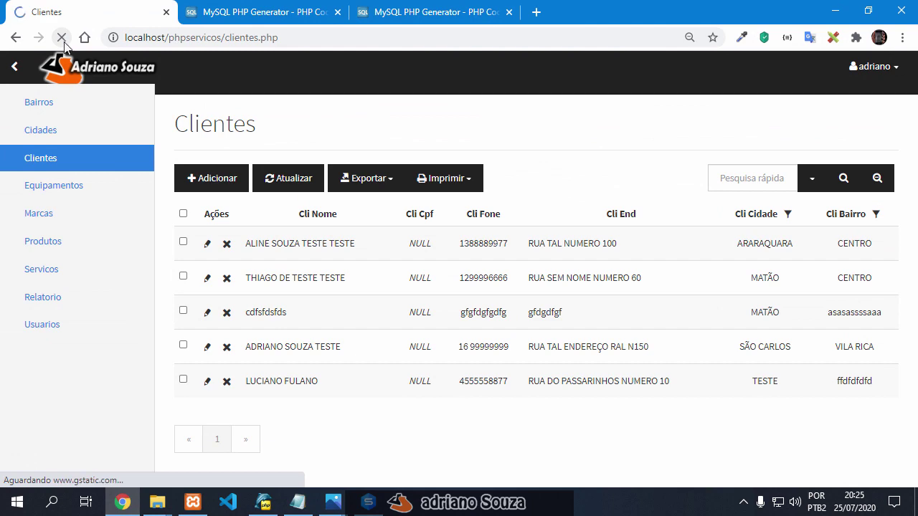
pyautogui.click(210, 184)
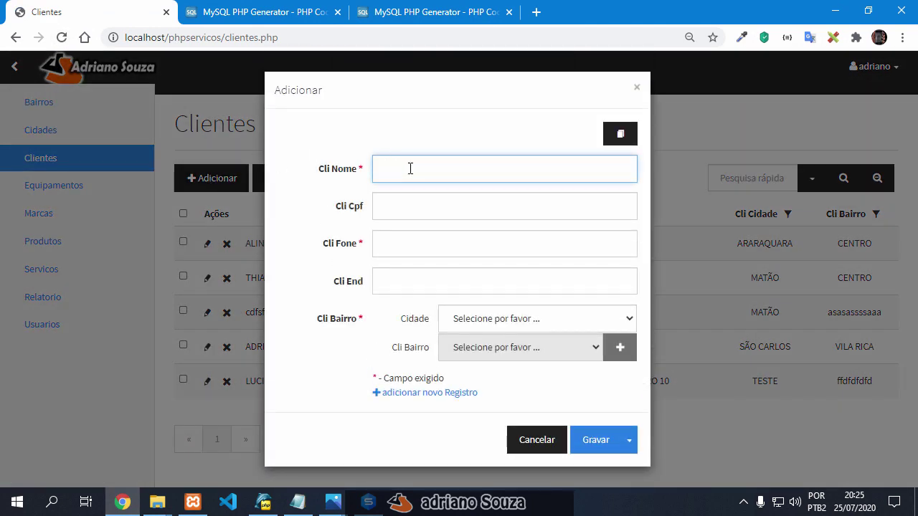
pyautogui.write('adriano teste 22')
# - Enter CPF 000.000.000-00 to check the mask, then cancel the test client
pyautogui.click(410, 207)
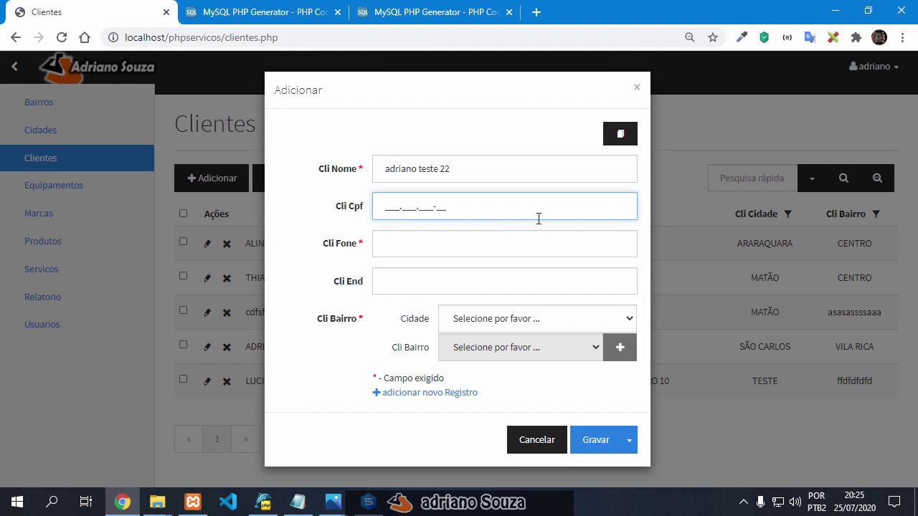
pyautogui.write('000.000.000-00')
pyautogui.click(450, 248)
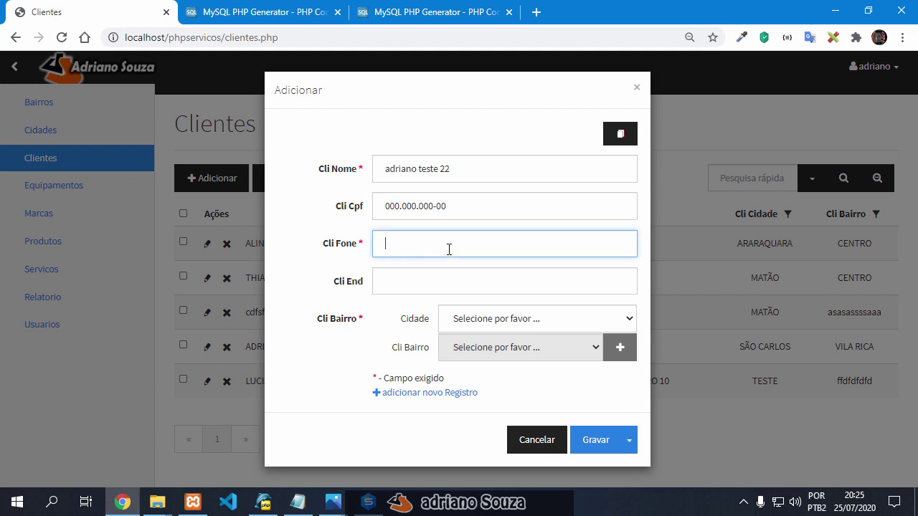
pyautogui.tripleClick(461, 208)
pyautogui.click(432, 242)
pyautogui.click(531, 438)
# - Dismiss the generation progress and open the Clientes page editor at the cli_fone column
pyautogui.click(264, 502)
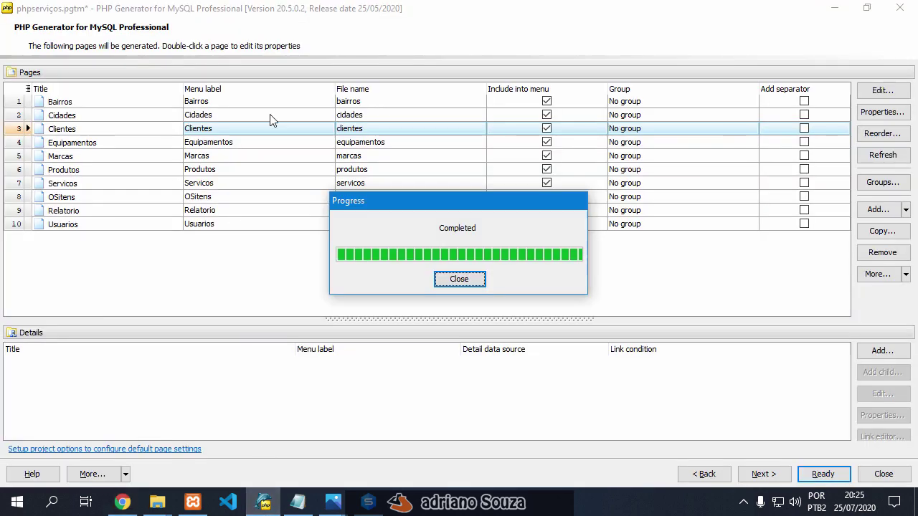
pyautogui.click(459, 279)
pyautogui.click(12, 129)
pyautogui.click(883, 91)
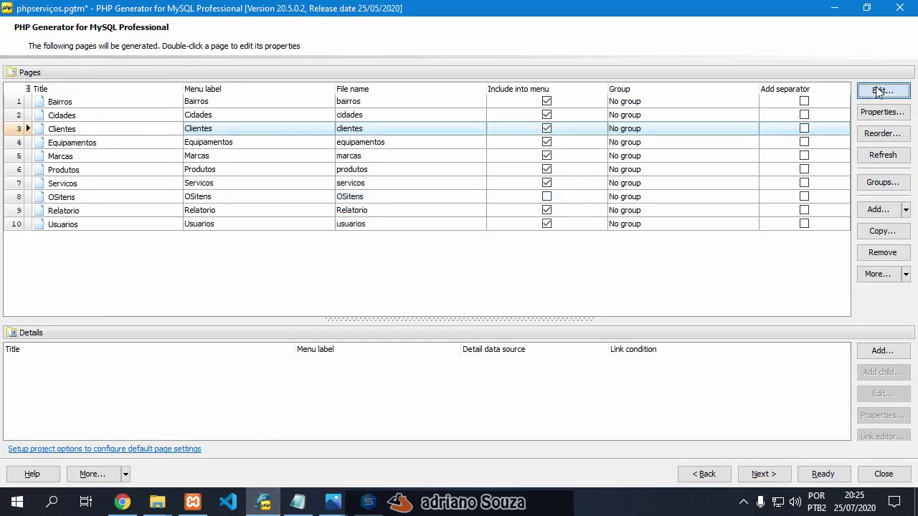
pyautogui.click(21, 96)
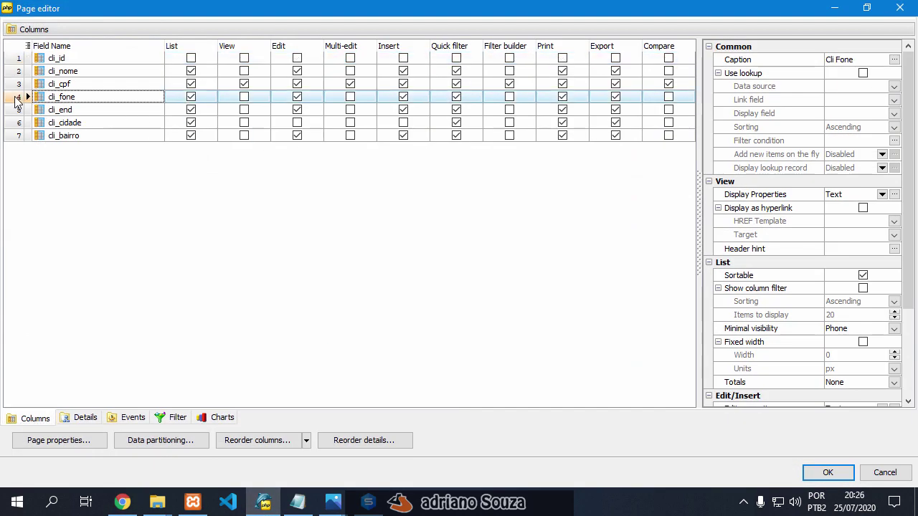
pyautogui.scroll(-3, 758, 140)
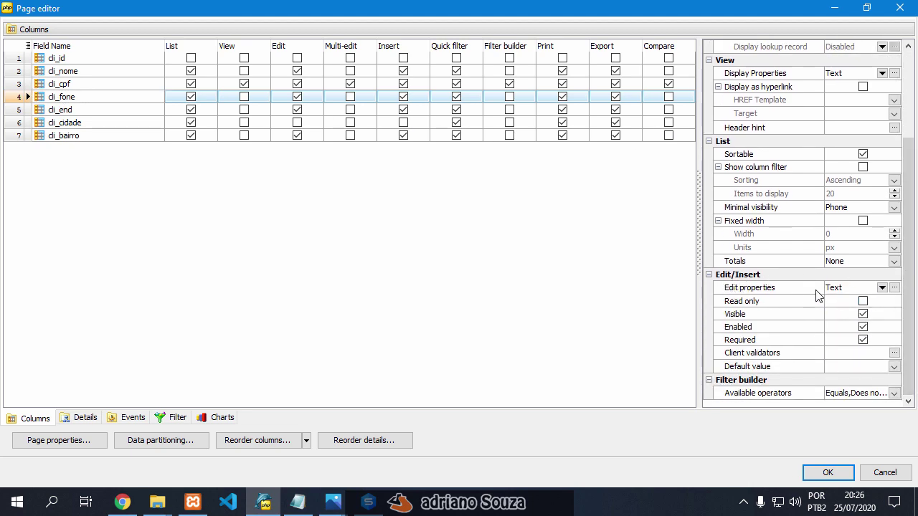
pyautogui.click(883, 288)
pyautogui.scroll(-3, 909, 334)
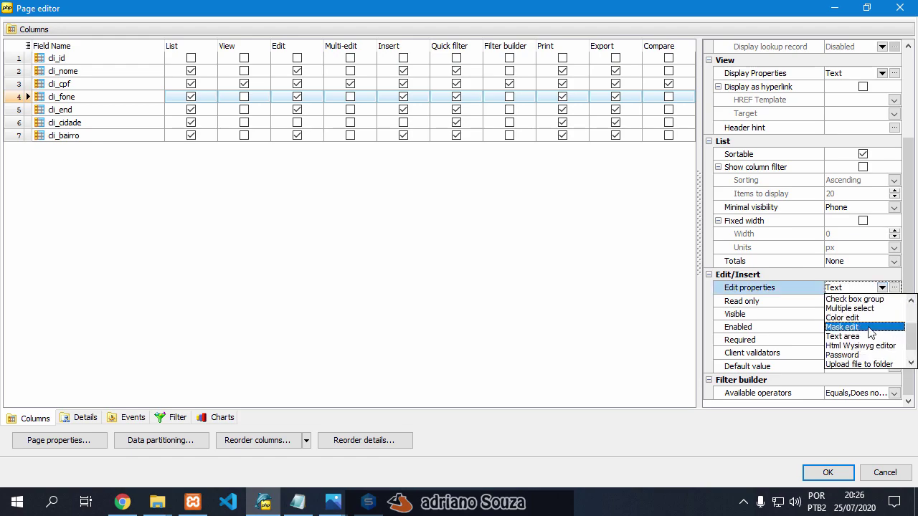
pyautogui.click(842, 327)
pyautogui.click(895, 287)
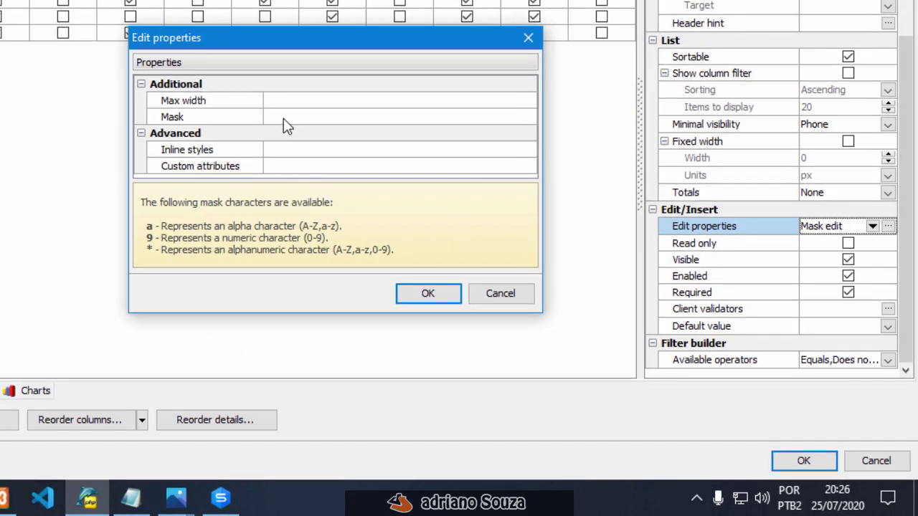
pyautogui.click(284, 120)
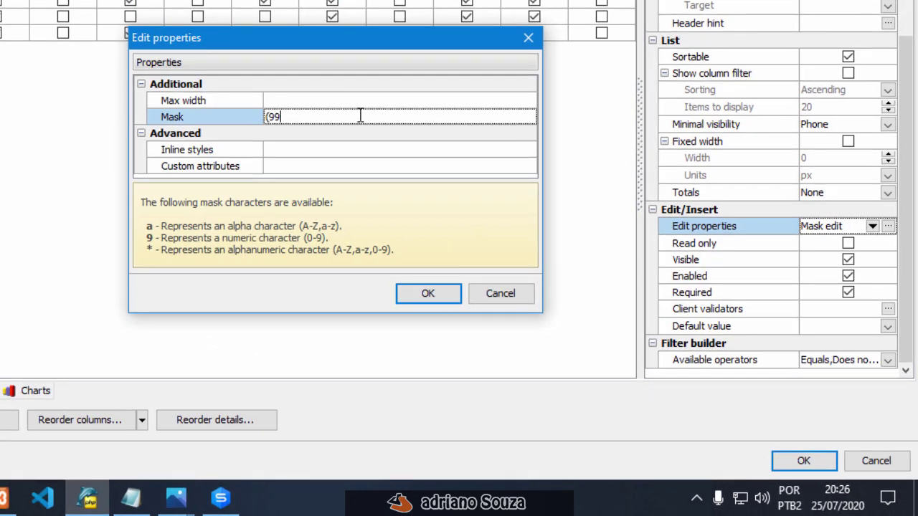
pyautogui.write('(99)')
pyautogui.write('9999-999')
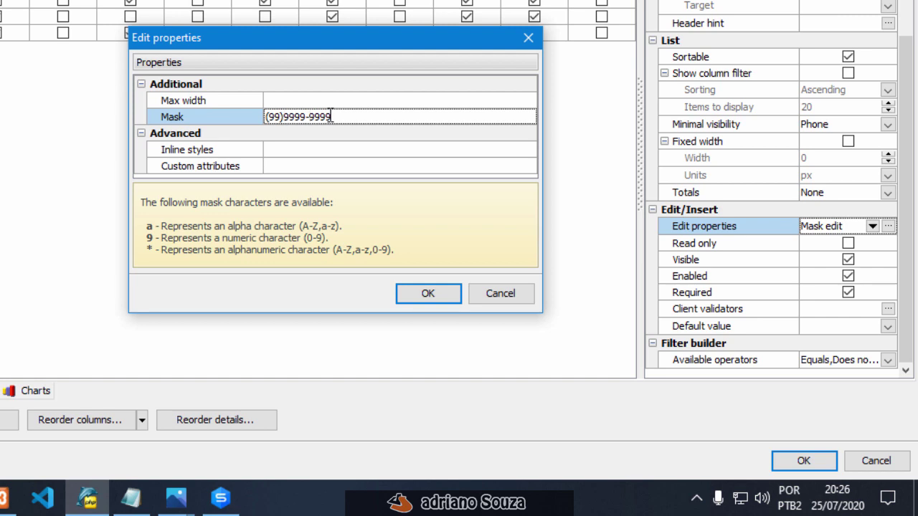
pyautogui.write('9')
pyautogui.click(424, 293)
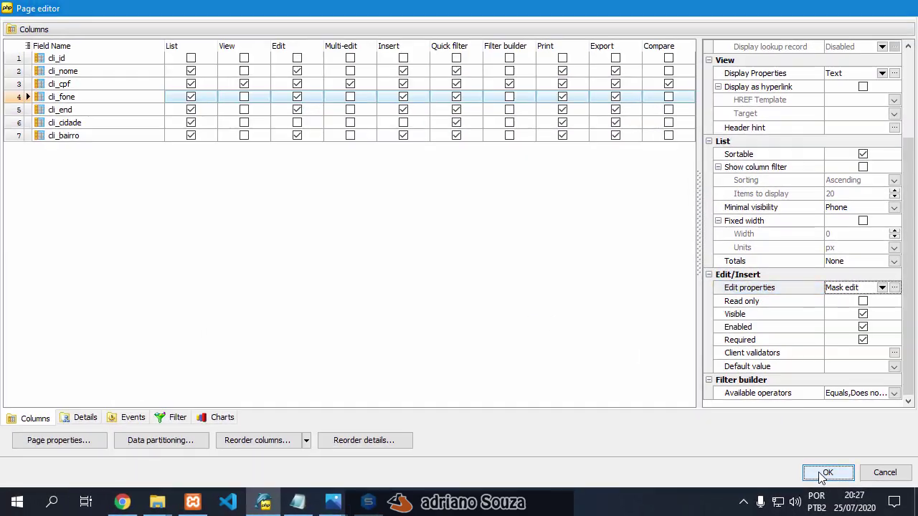
# - Save the Clientes page, regenerate the site and reload the Clientes list in Chrome
pyautogui.click(822, 472)
pyautogui.click(828, 476)
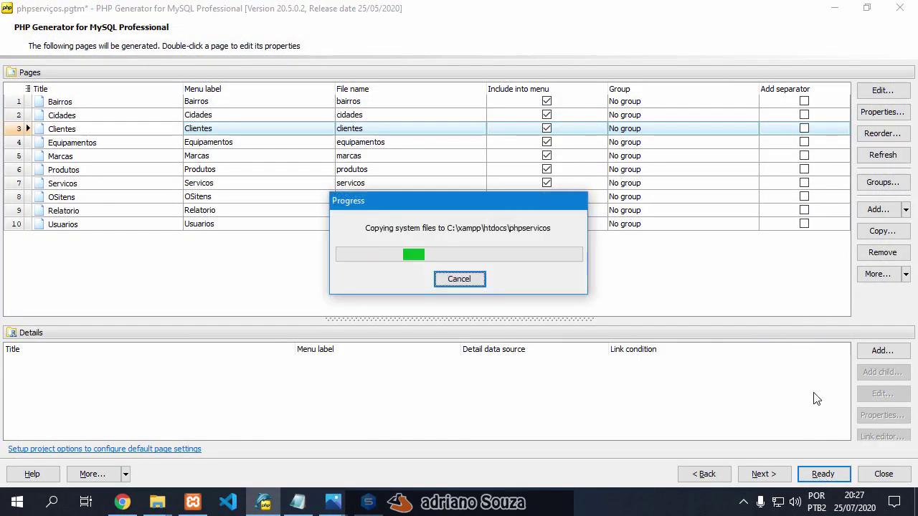
pyautogui.click(465, 280)
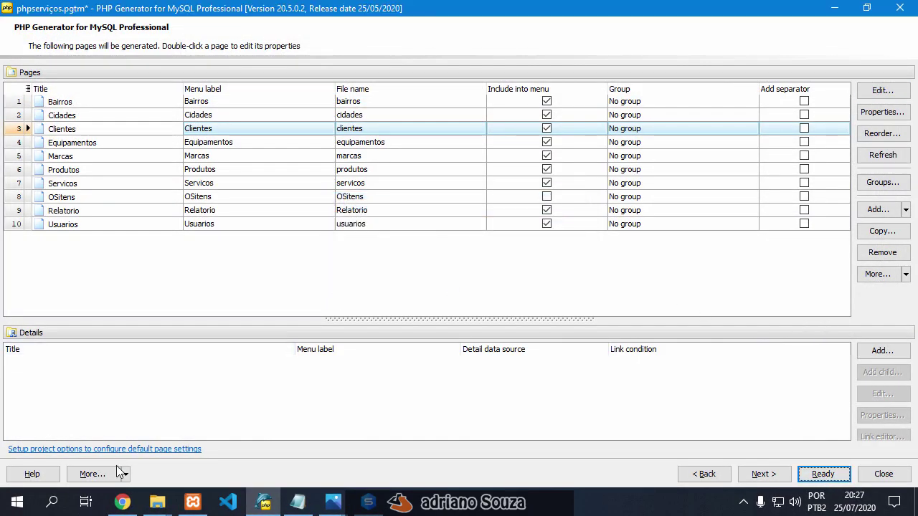
pyautogui.click(123, 502)
pyautogui.click(62, 38)
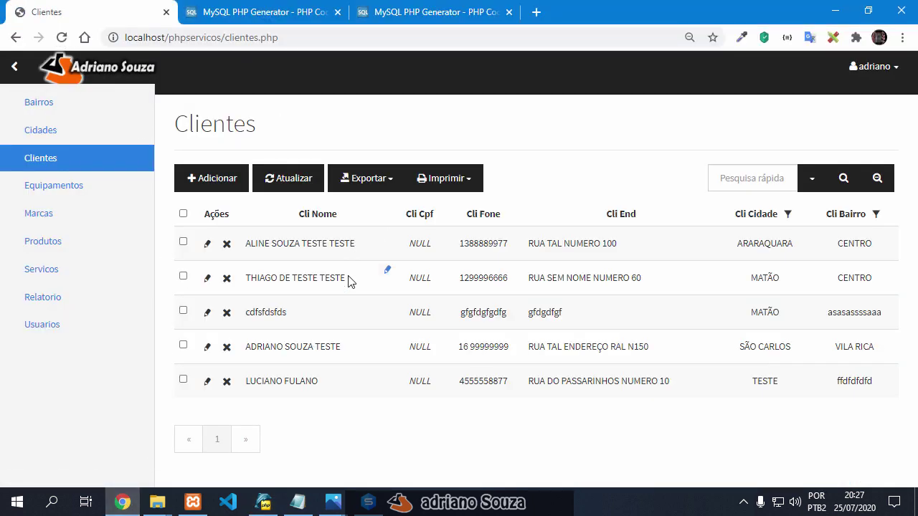
# - Save a formatted CPF for the first client, hitting the 'Data too long for column cli_cpf' error
pyautogui.click(207, 245)
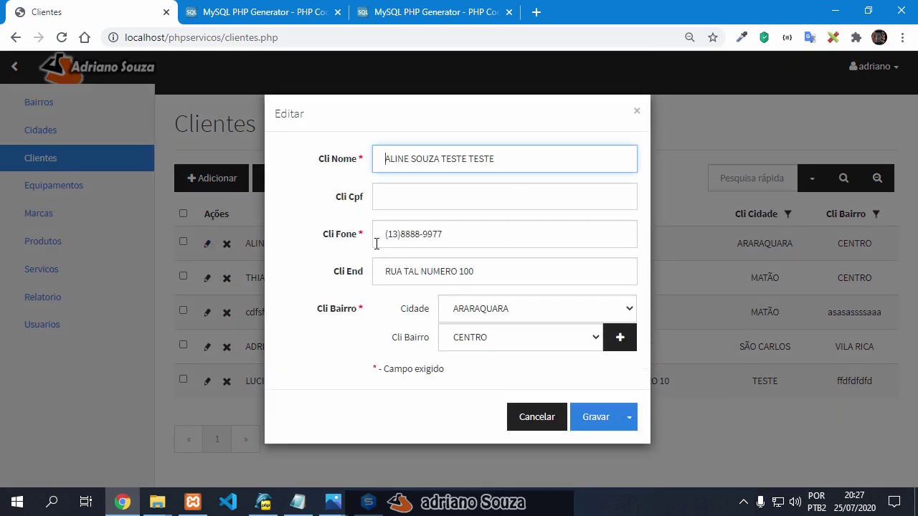
pyautogui.moveTo(455, 237); pyautogui.dragTo(383, 234)
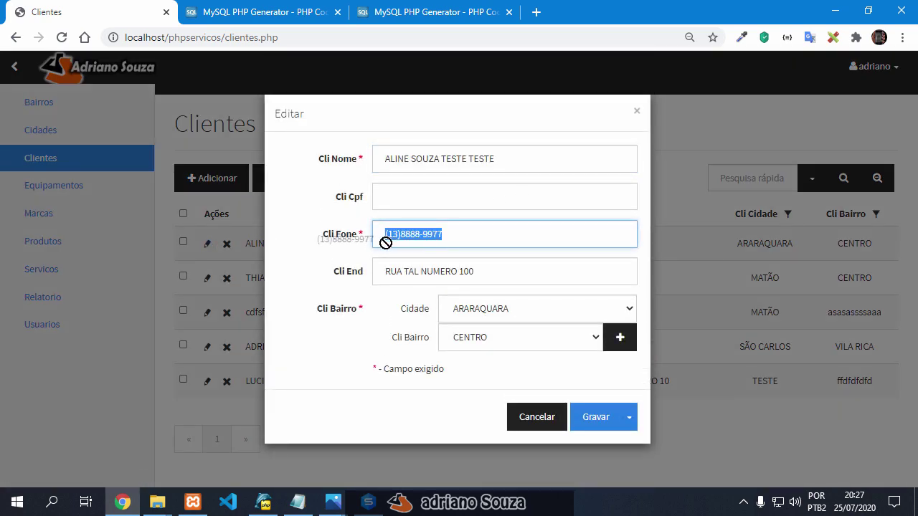
pyautogui.click(464, 235)
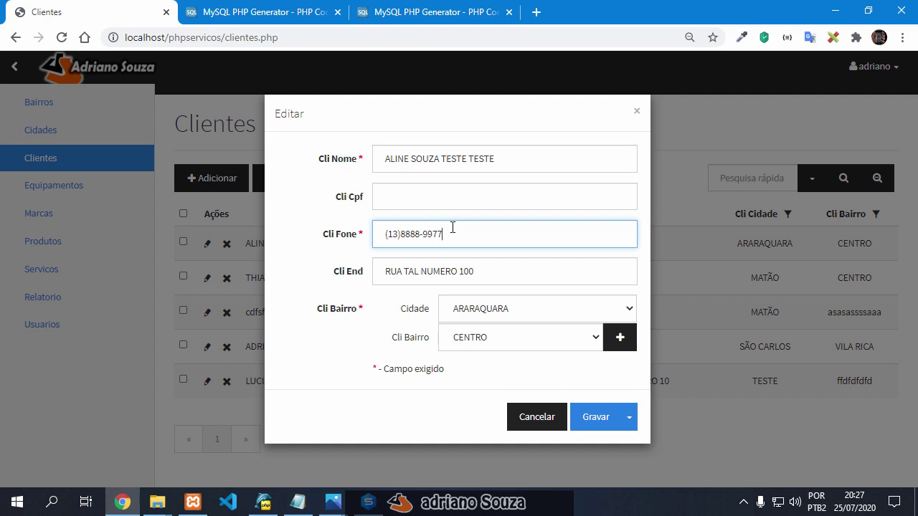
pyautogui.click(399, 190)
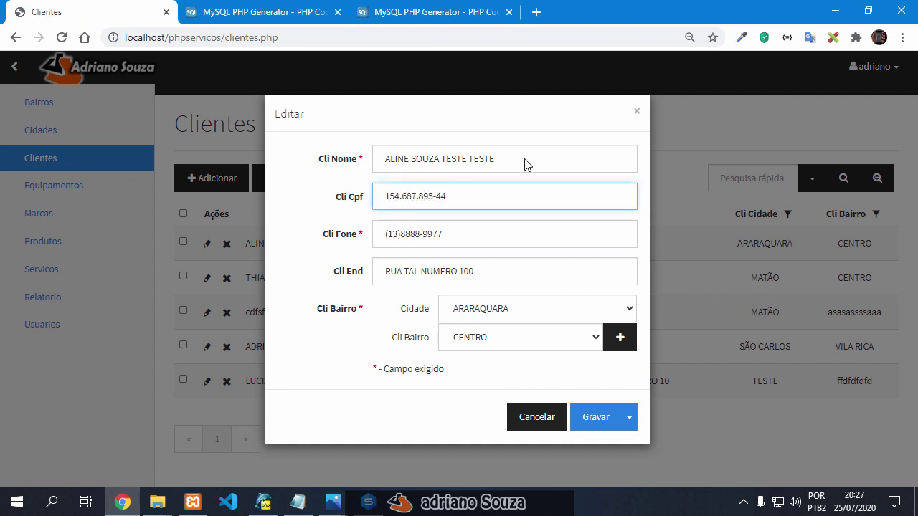
pyautogui.click(597, 421)
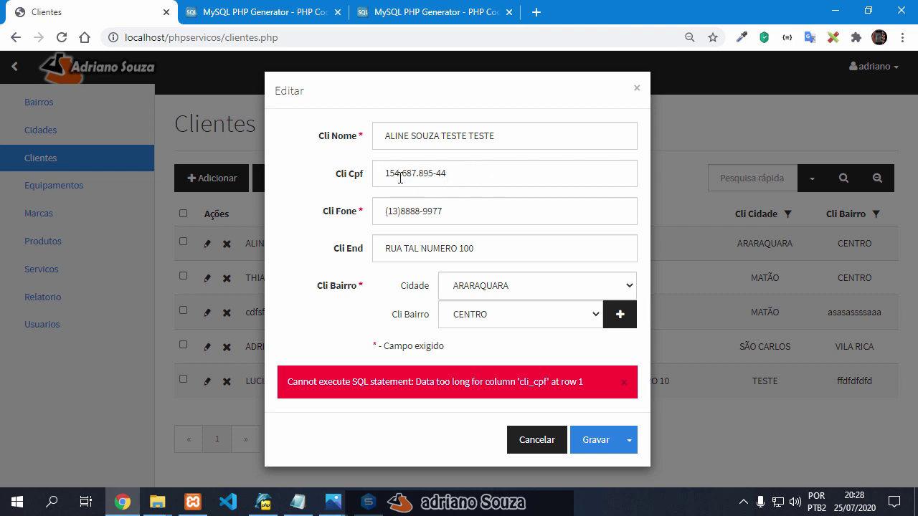
pyautogui.tripleClick(435, 179)
pyautogui.click(492, 176)
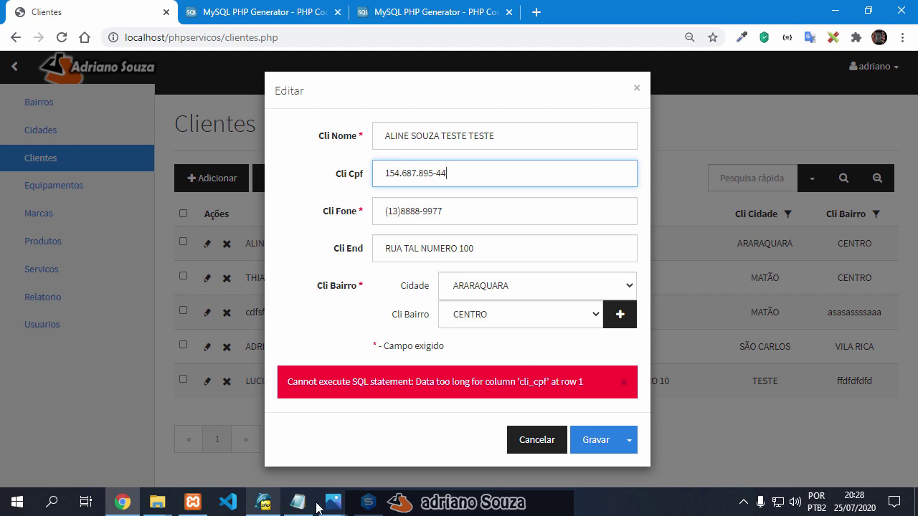
pyautogui.click(368, 502)
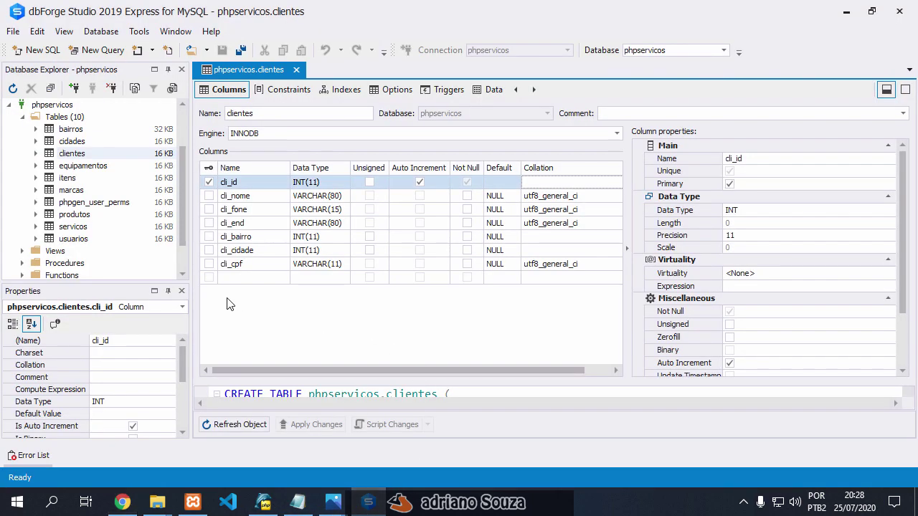
# - Change cli_cpf's length from 11 to 15, giving VARCHAR(15), and apply the change
pyautogui.click(253, 269)
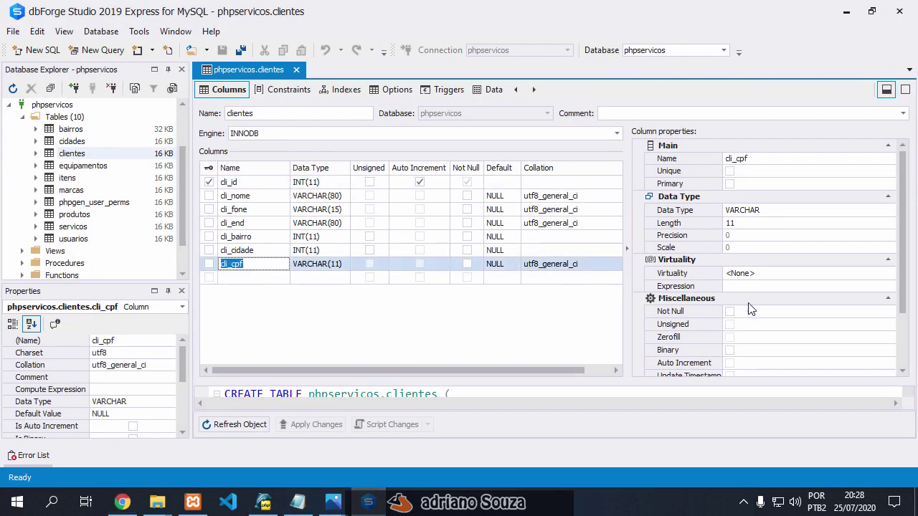
pyautogui.click(753, 223)
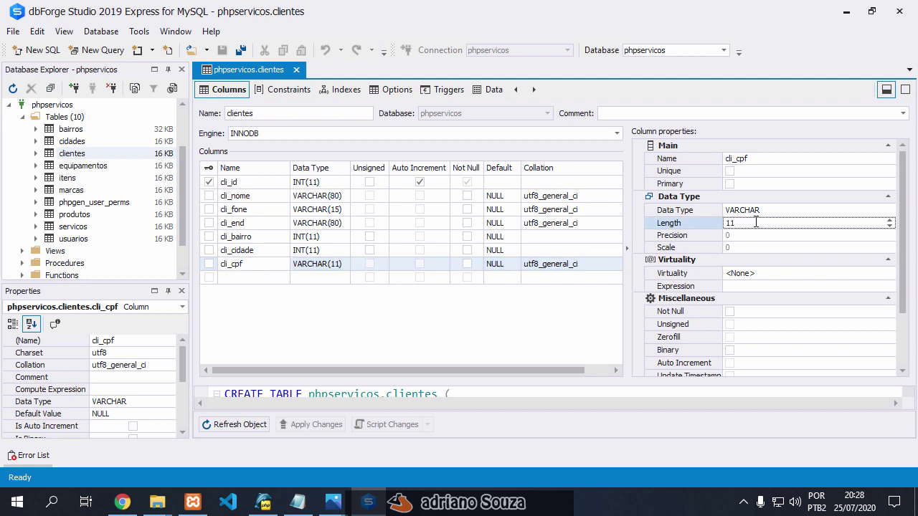
pyautogui.moveTo(756, 223); pyautogui.dragTo(716, 224)
pyautogui.write('15')
pyautogui.click(455, 355)
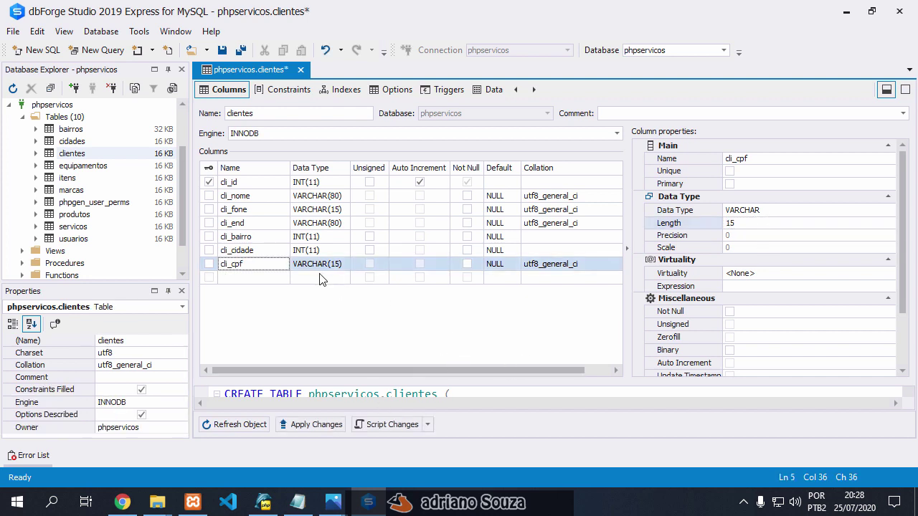
pyautogui.click(317, 426)
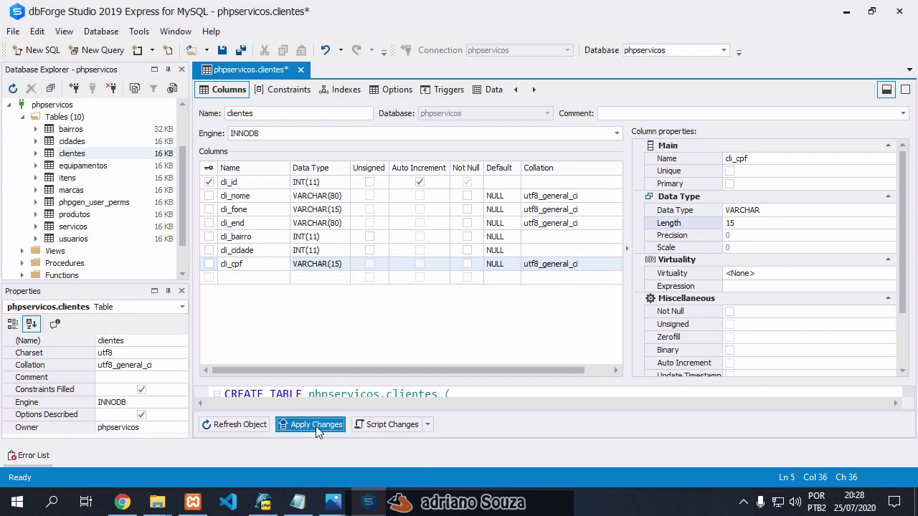
pyautogui.click(232, 265)
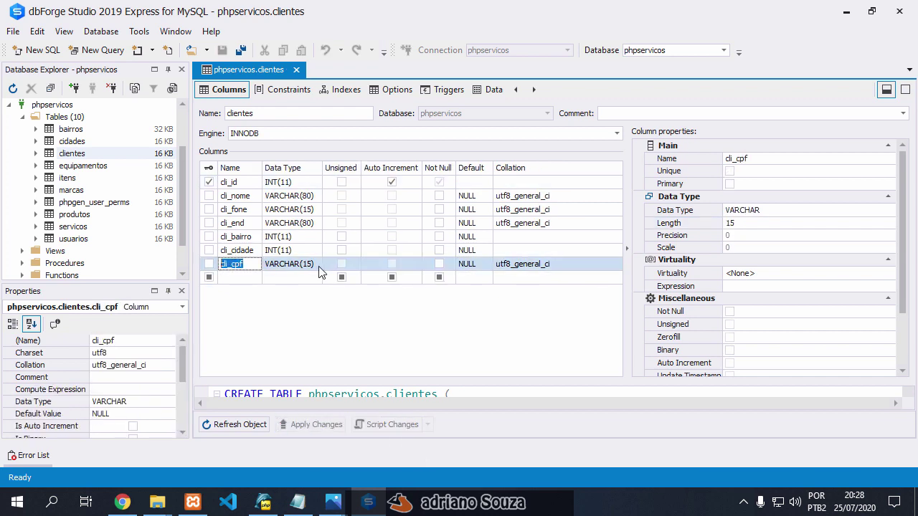
pyautogui.click(122, 503)
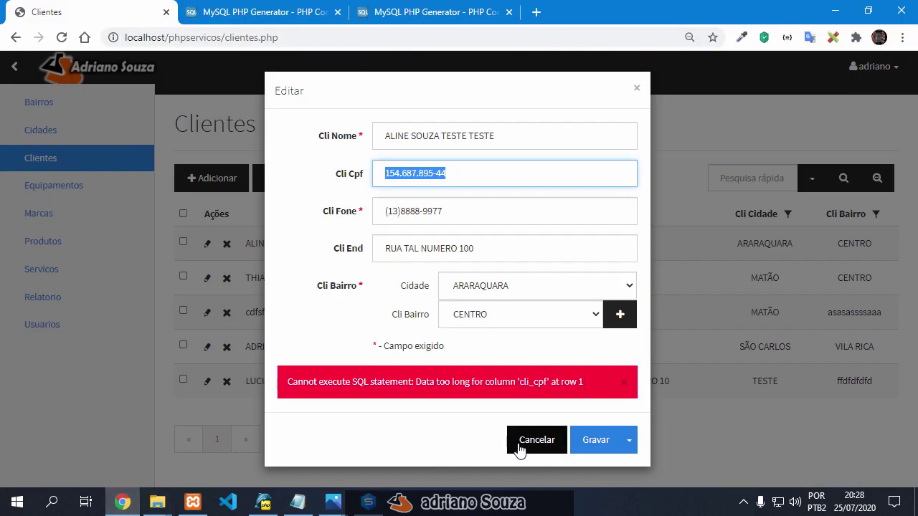
pyautogui.click(536, 440)
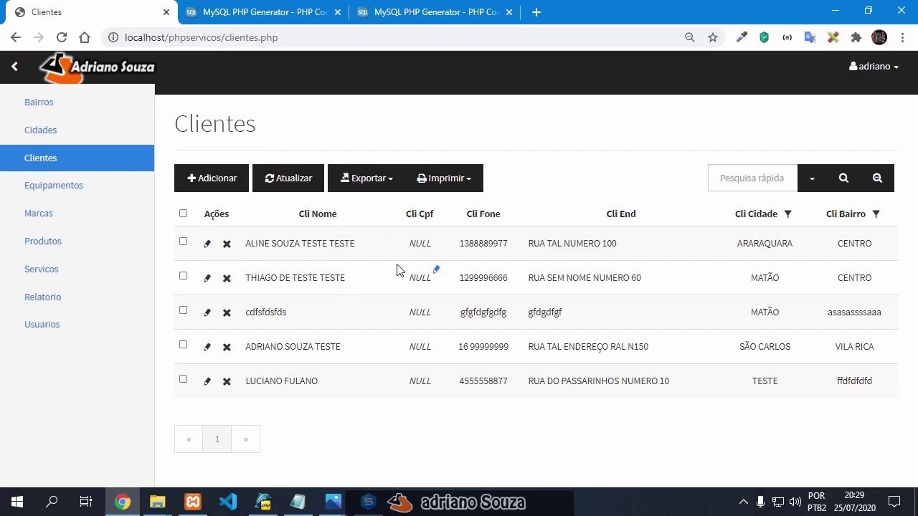
pyautogui.click(208, 244)
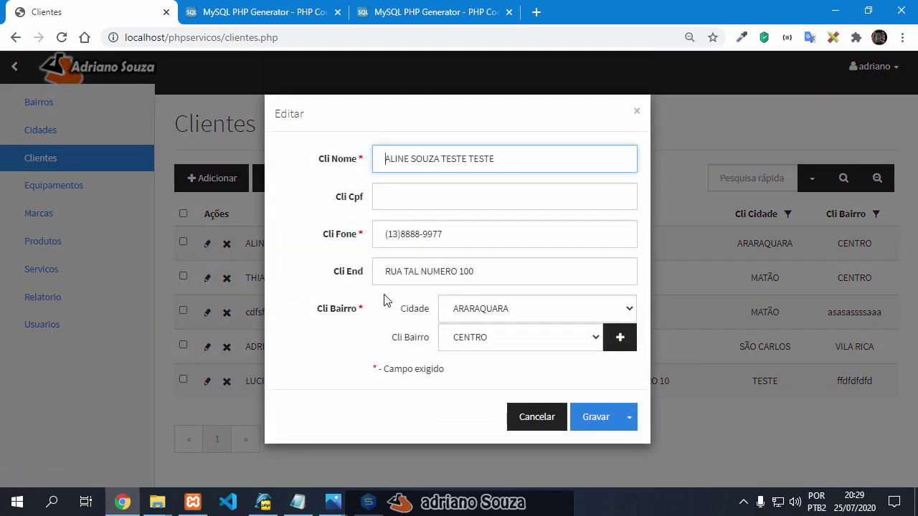
pyautogui.click(412, 197)
pyautogui.write('465.469.879-45')
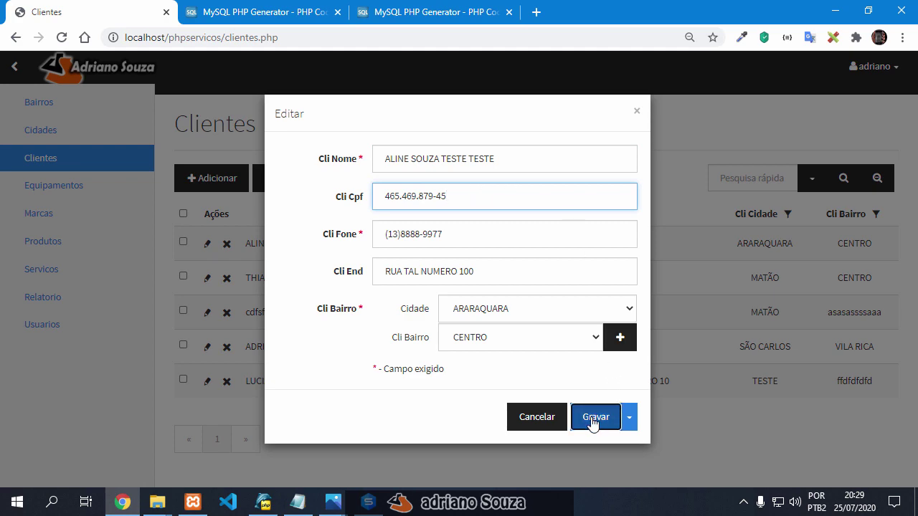
pyautogui.click(592, 422)
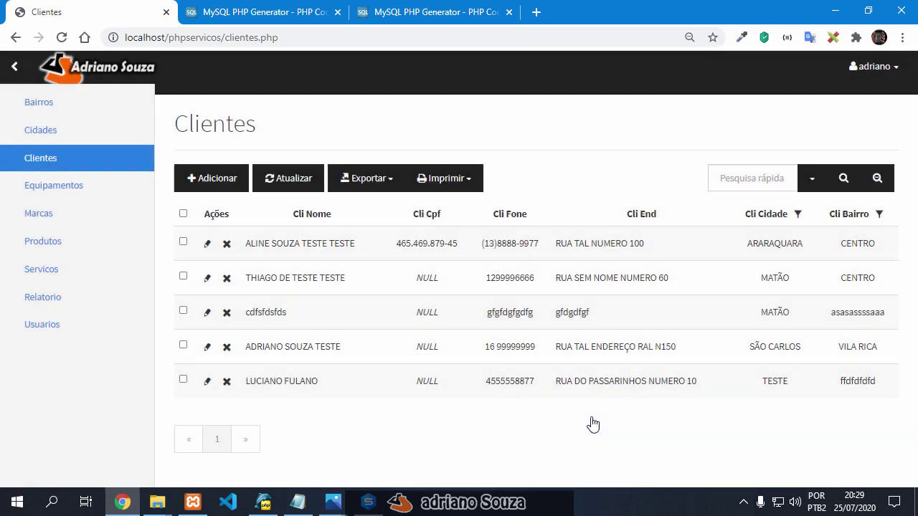
pyautogui.moveTo(399, 240); pyautogui.dragTo(456, 244)
pyautogui.click(444, 423)
pyautogui.click(207, 278)
pyautogui.click(425, 200)
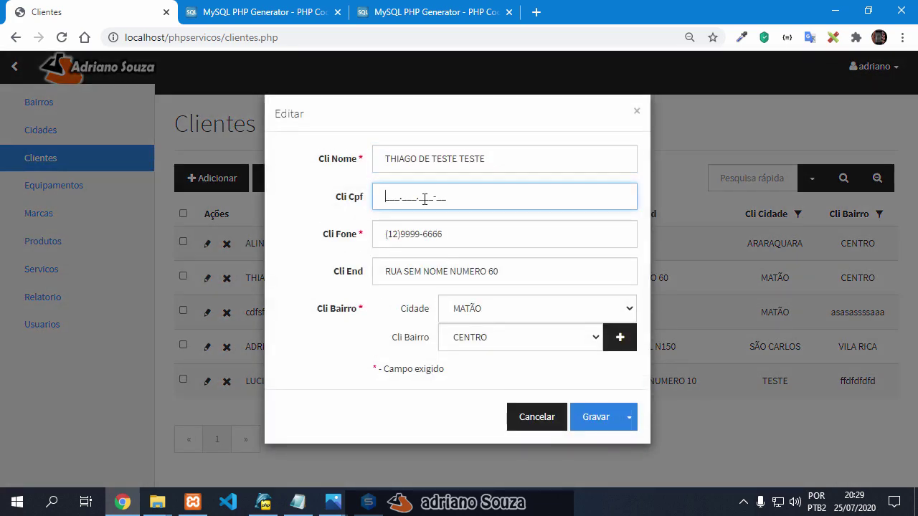
pyautogui.write('879.878.945-64')
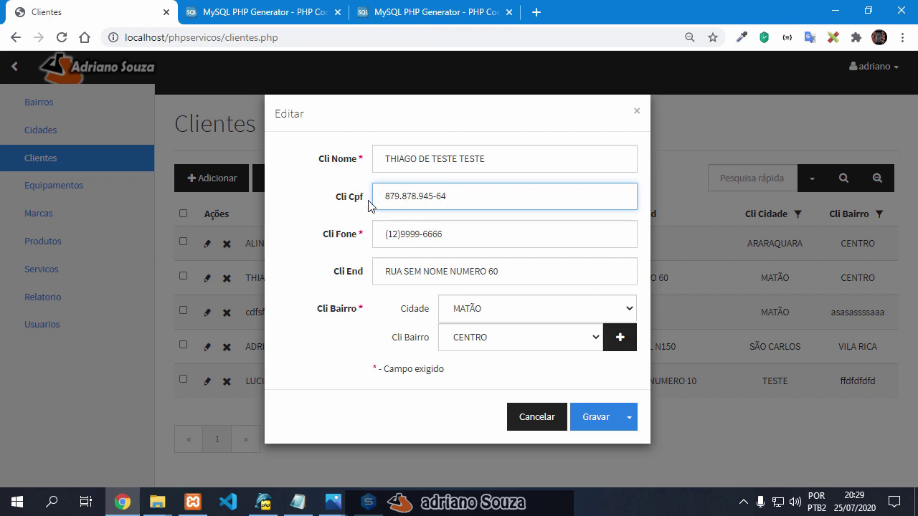
pyautogui.click(596, 417)
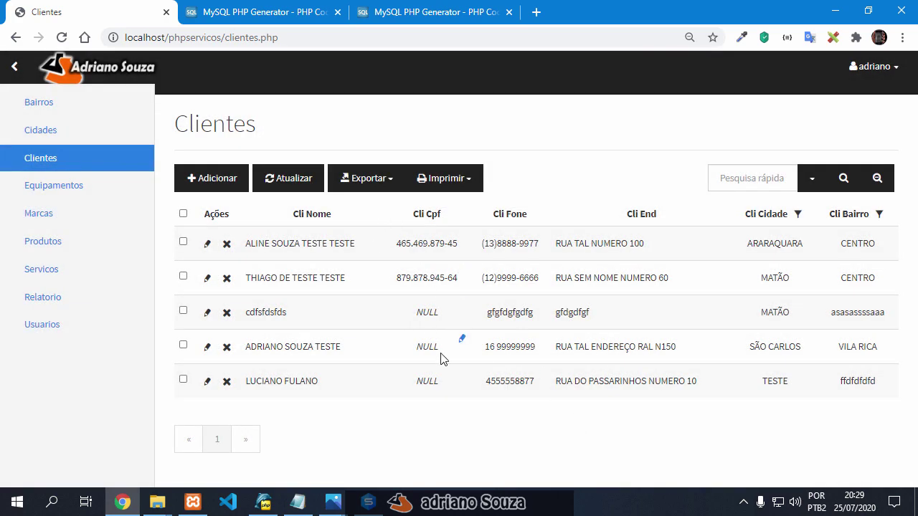
pyautogui.click(462, 340)
pyautogui.moveTo(452, 265); pyautogui.dragTo(322, 261)
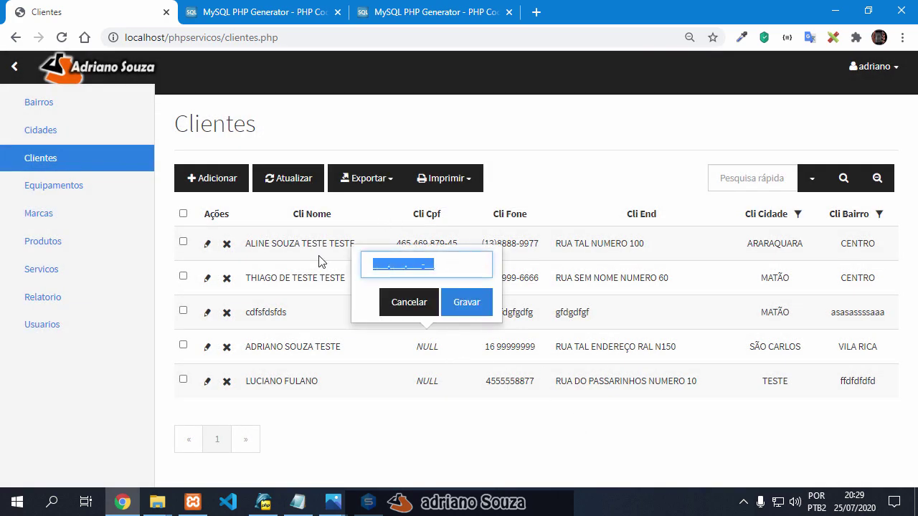
pyautogui.write('679.878.979-7')
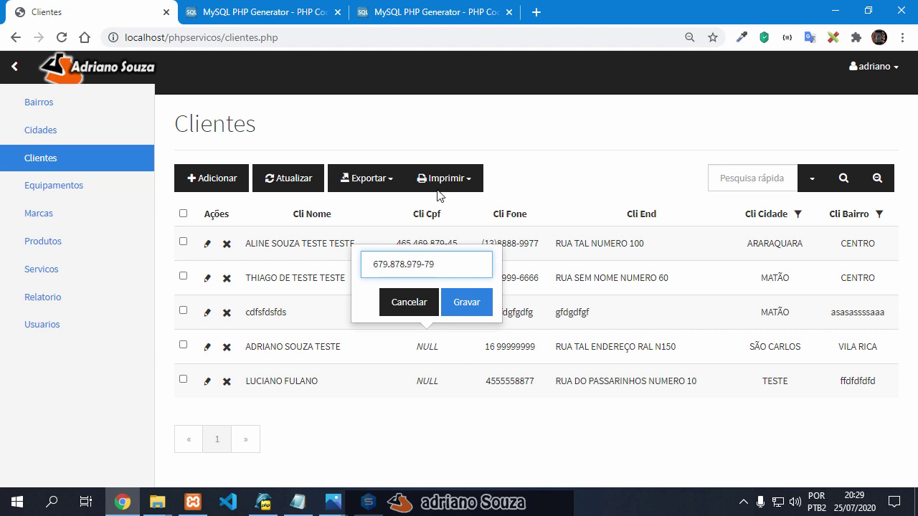
pyautogui.write('9')
pyautogui.click(473, 304)
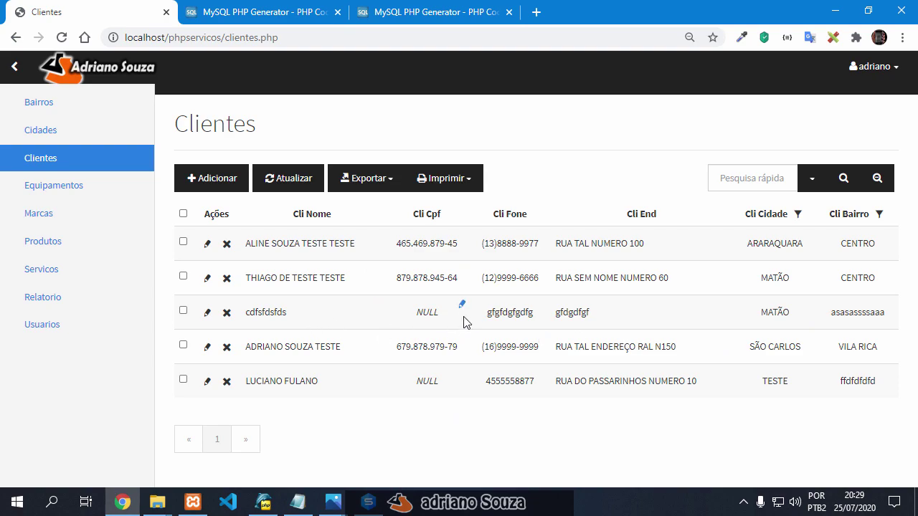
# - Open and close the cdfsfdsfds record unchanged, then review the fourth client's saved CPF
pyautogui.click(207, 314)
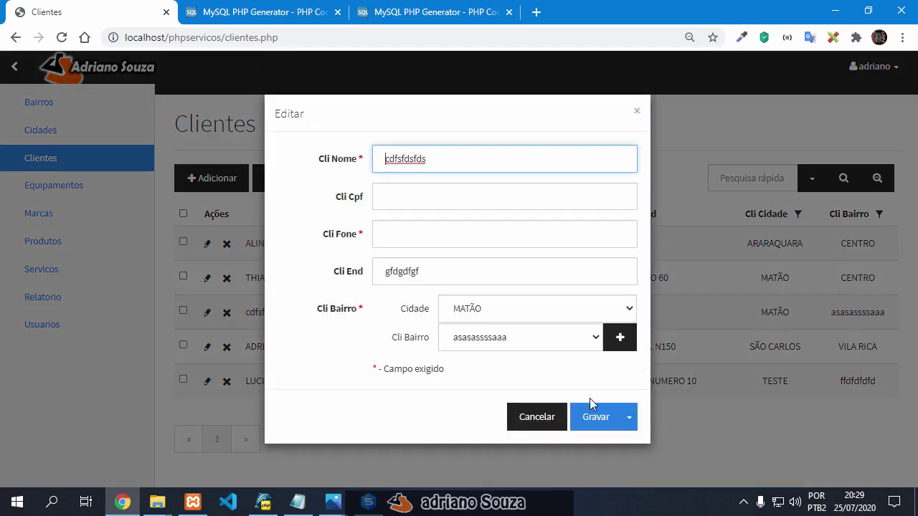
pyautogui.click(538, 414)
pyautogui.click(208, 347)
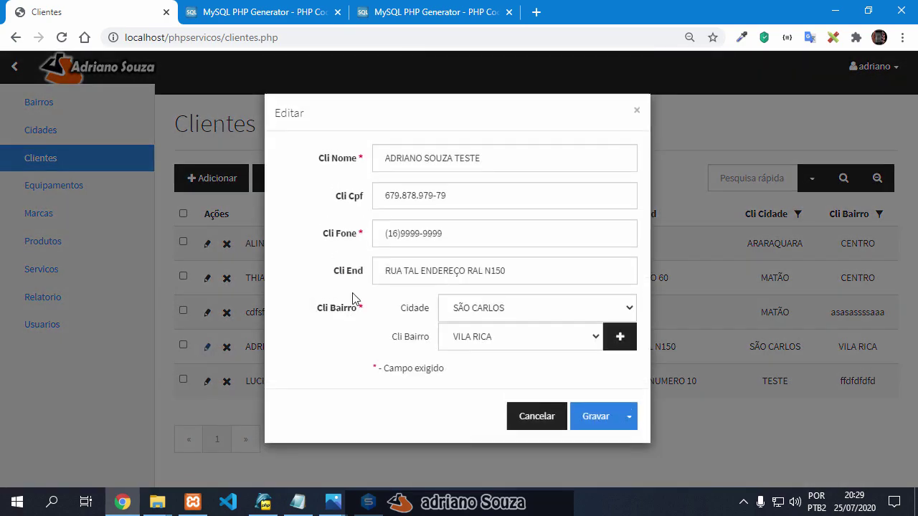
pyautogui.moveTo(448, 237); pyautogui.dragTo(337, 237)
pyautogui.tripleClick(482, 197)
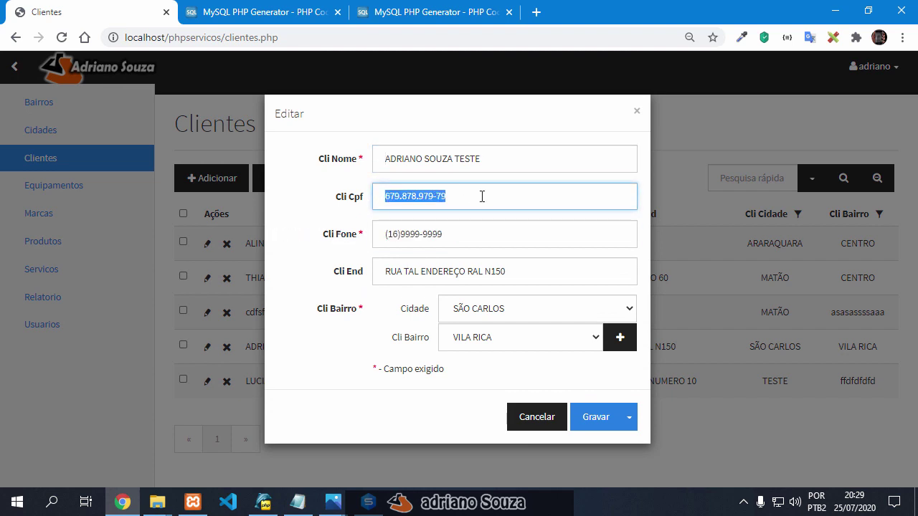
pyautogui.click(482, 196)
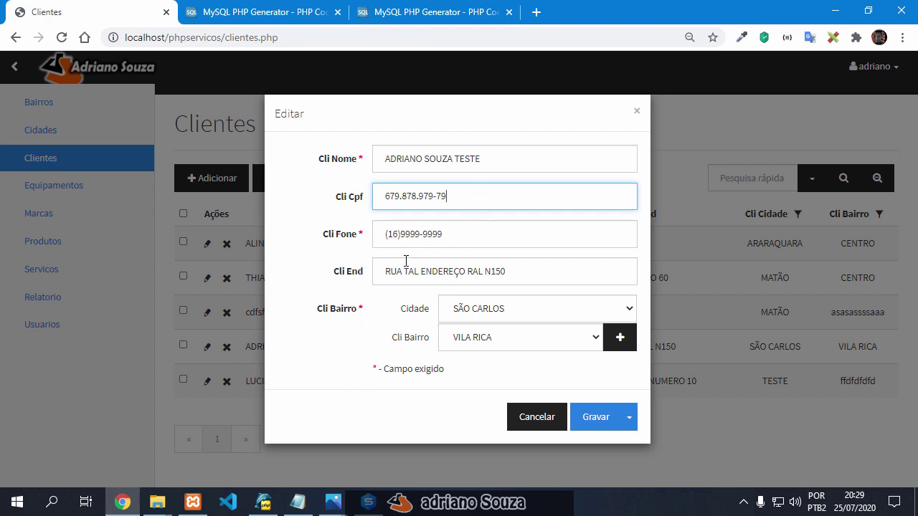
# - Bring up cli_cpf's Edit properties in PHP Generator to review its 999.999.999-99 mask
pyautogui.click(263, 502)
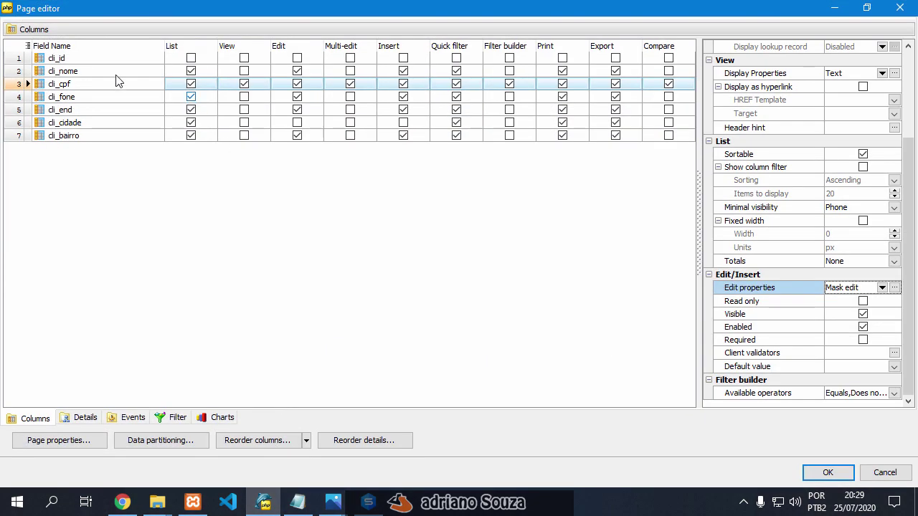
pyautogui.click(12, 86)
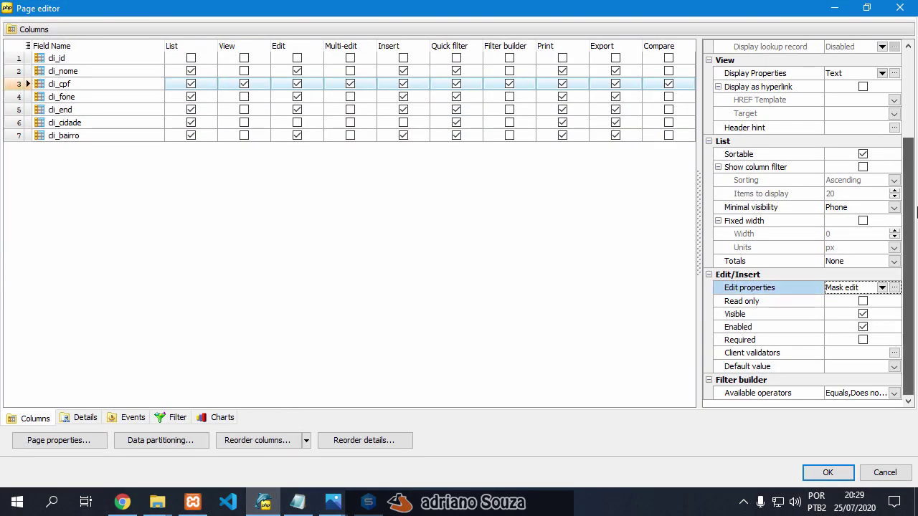
pyautogui.click(893, 288)
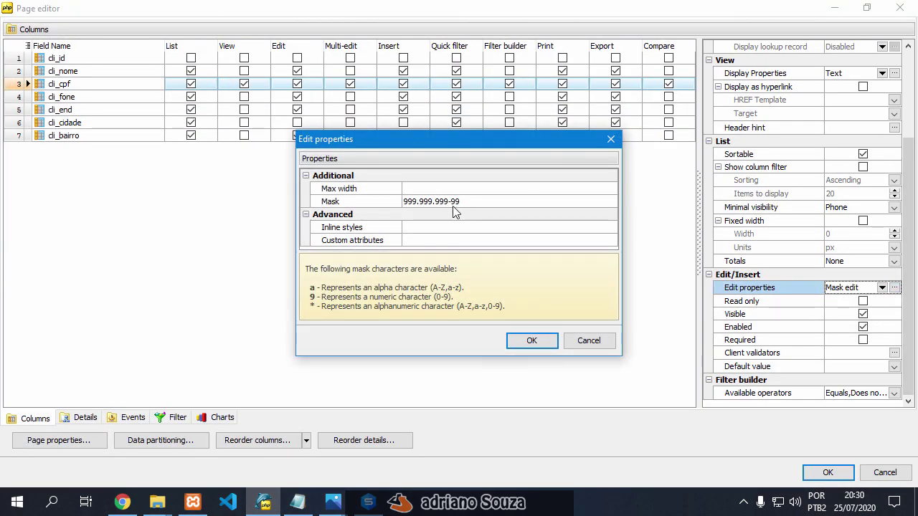